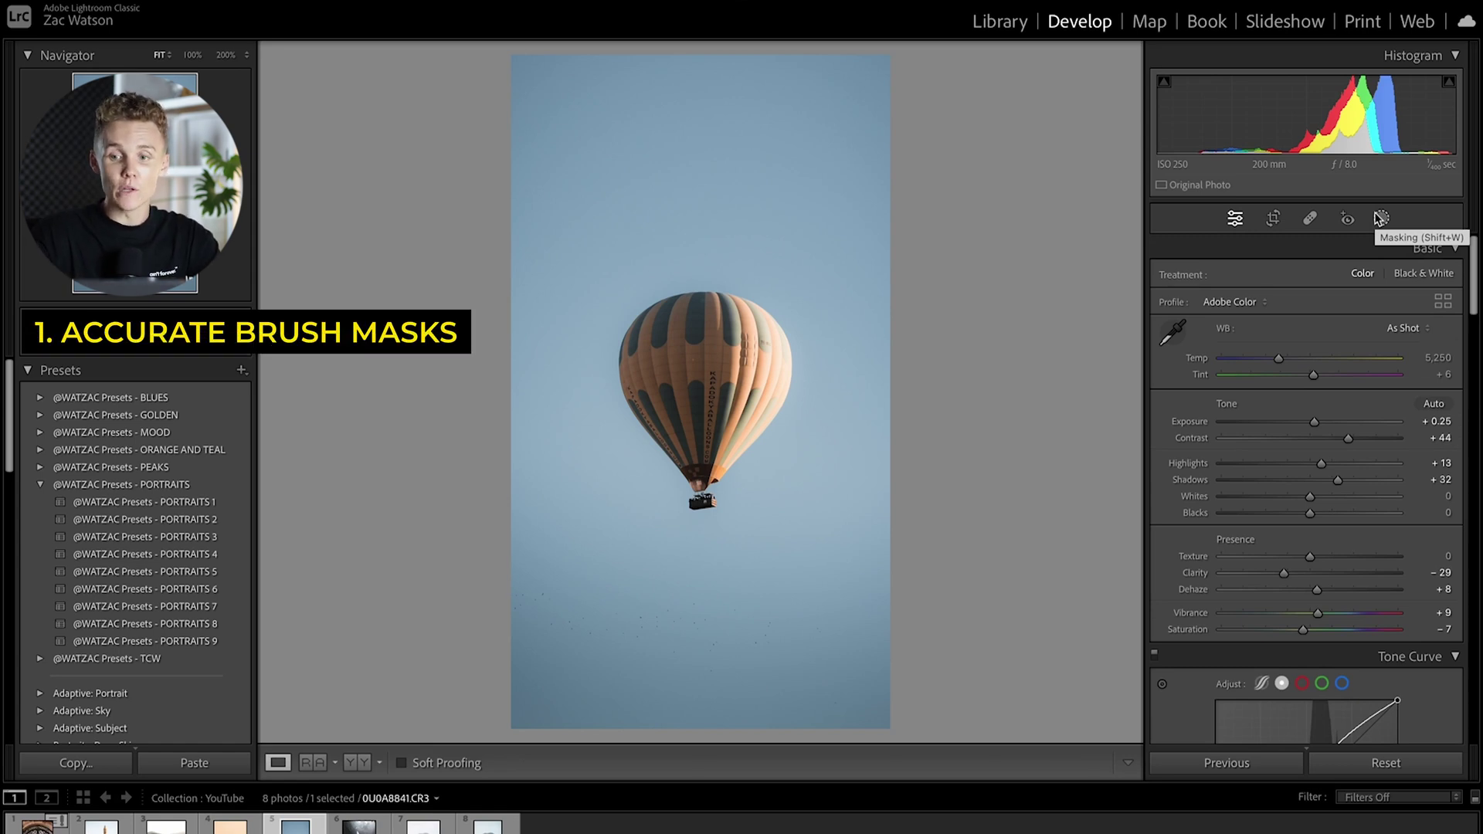
Create a new Brush mask on the balloon photo.
{"action": "left_click", "coordinate": [1381, 218]}
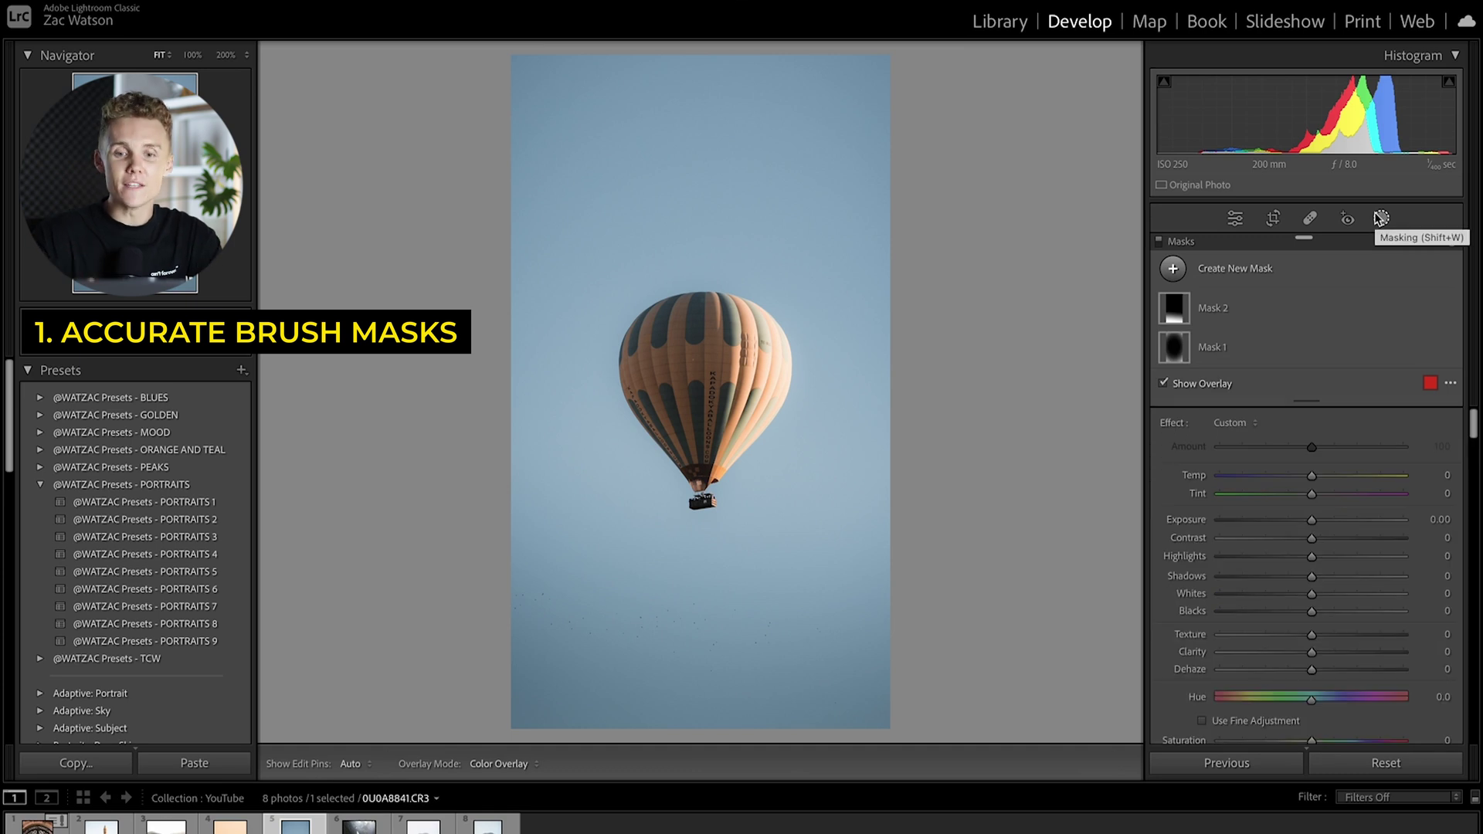
{"action": "left_click", "coordinate": [1176, 271]}
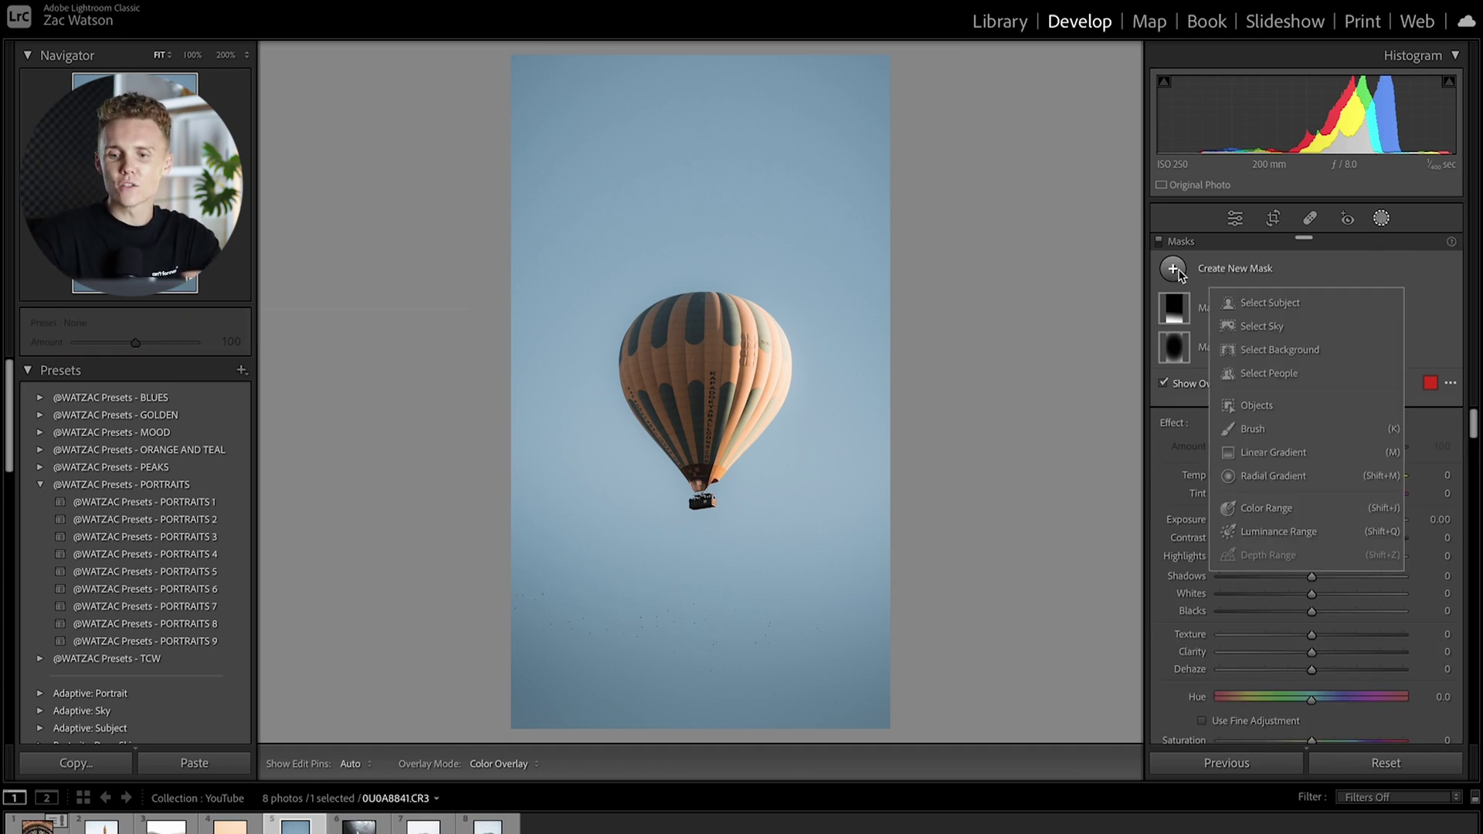
{"action": "left_click", "coordinate": [1280, 437]}
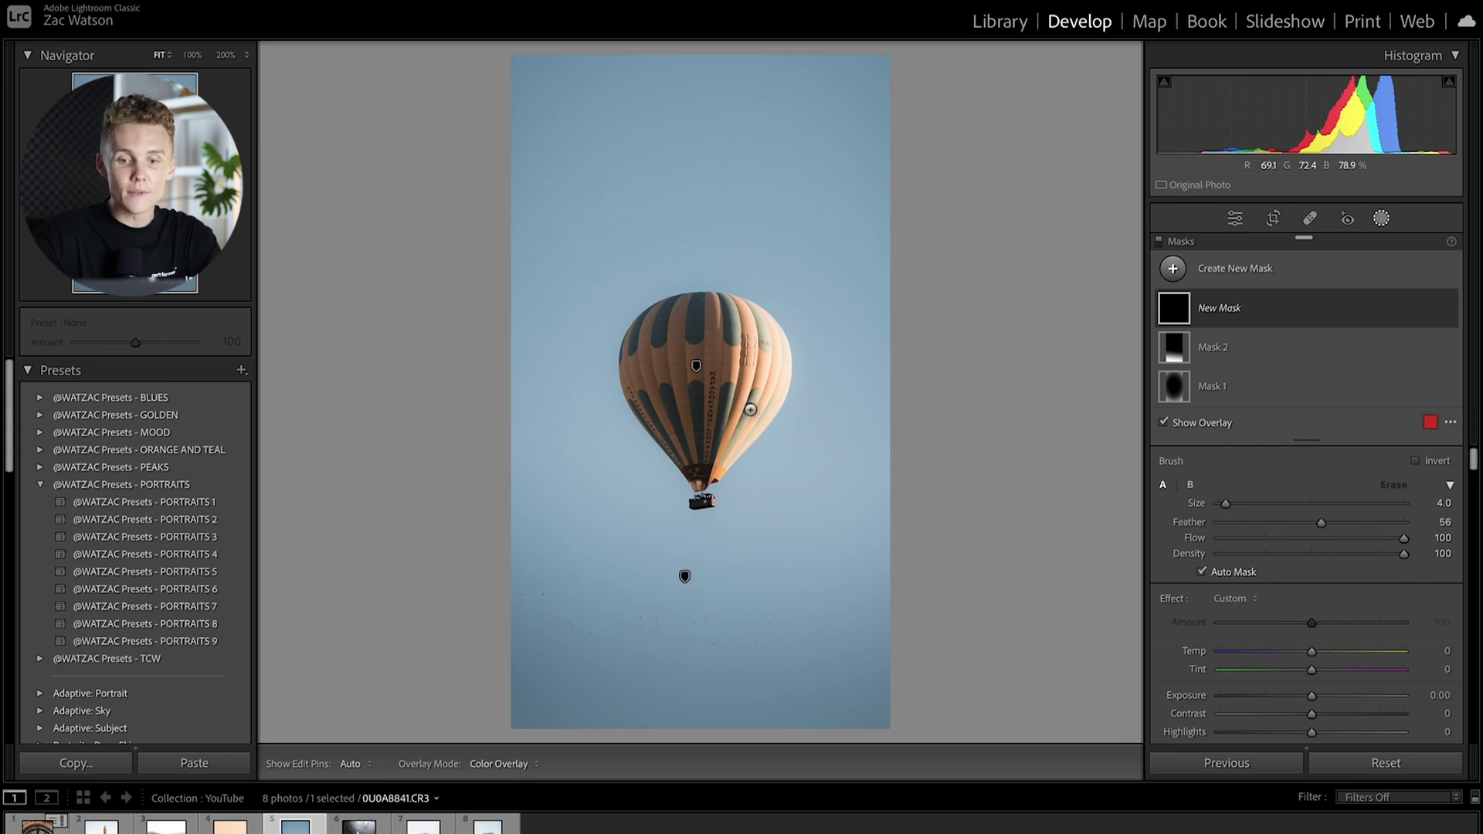
Zoom to 100%, set brush Size 18 and Feather 35, and paint the balloon's left side.
{"action": "scroll", "coordinate": [748, 387], "scroll_direction": "up", "scroll_amount": 5}
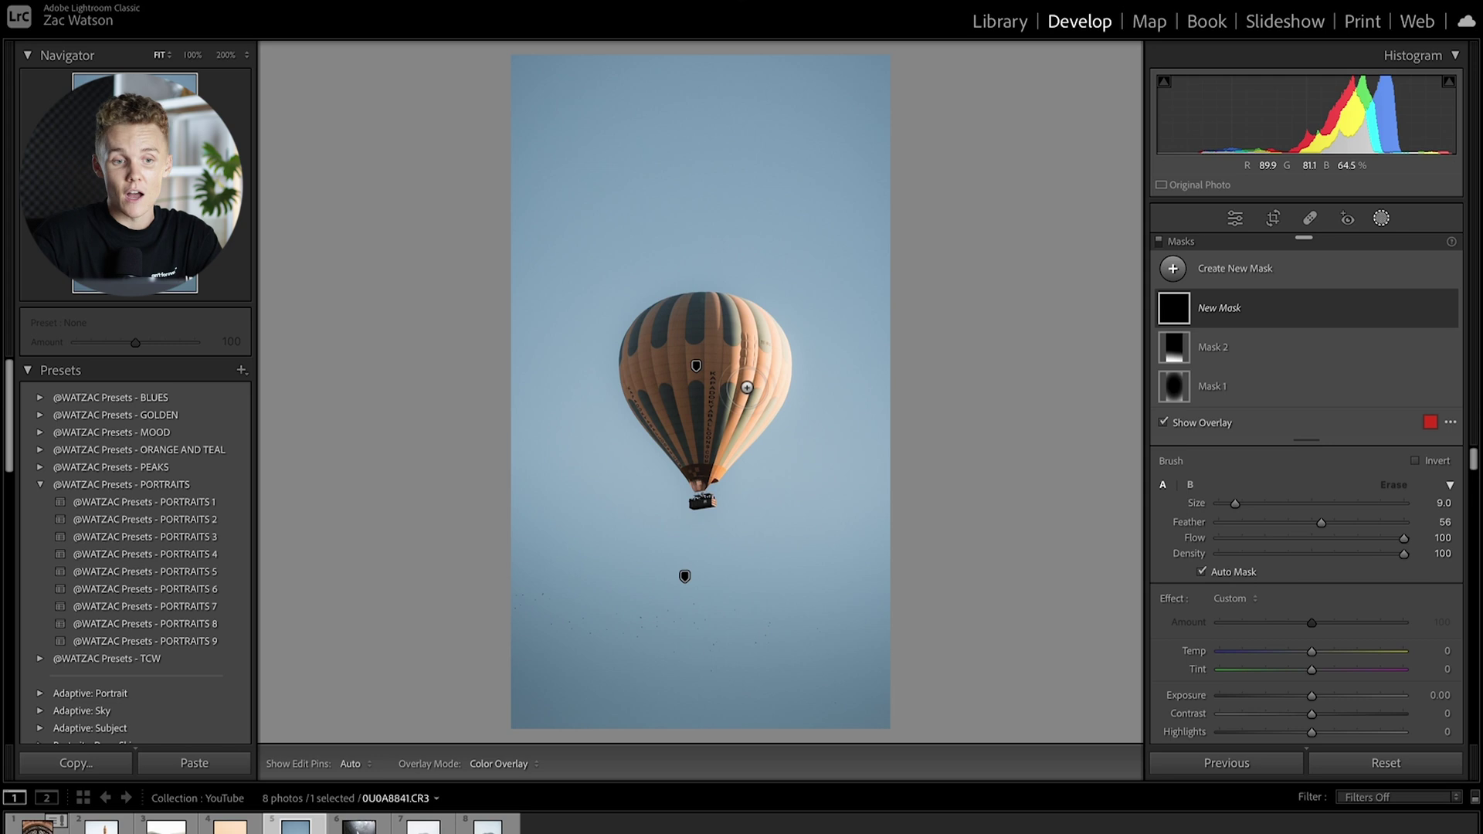
{"action": "key", "text": "z"}
{"action": "scroll", "coordinate": [689, 409], "scroll_direction": "up", "scroll_amount": 3}
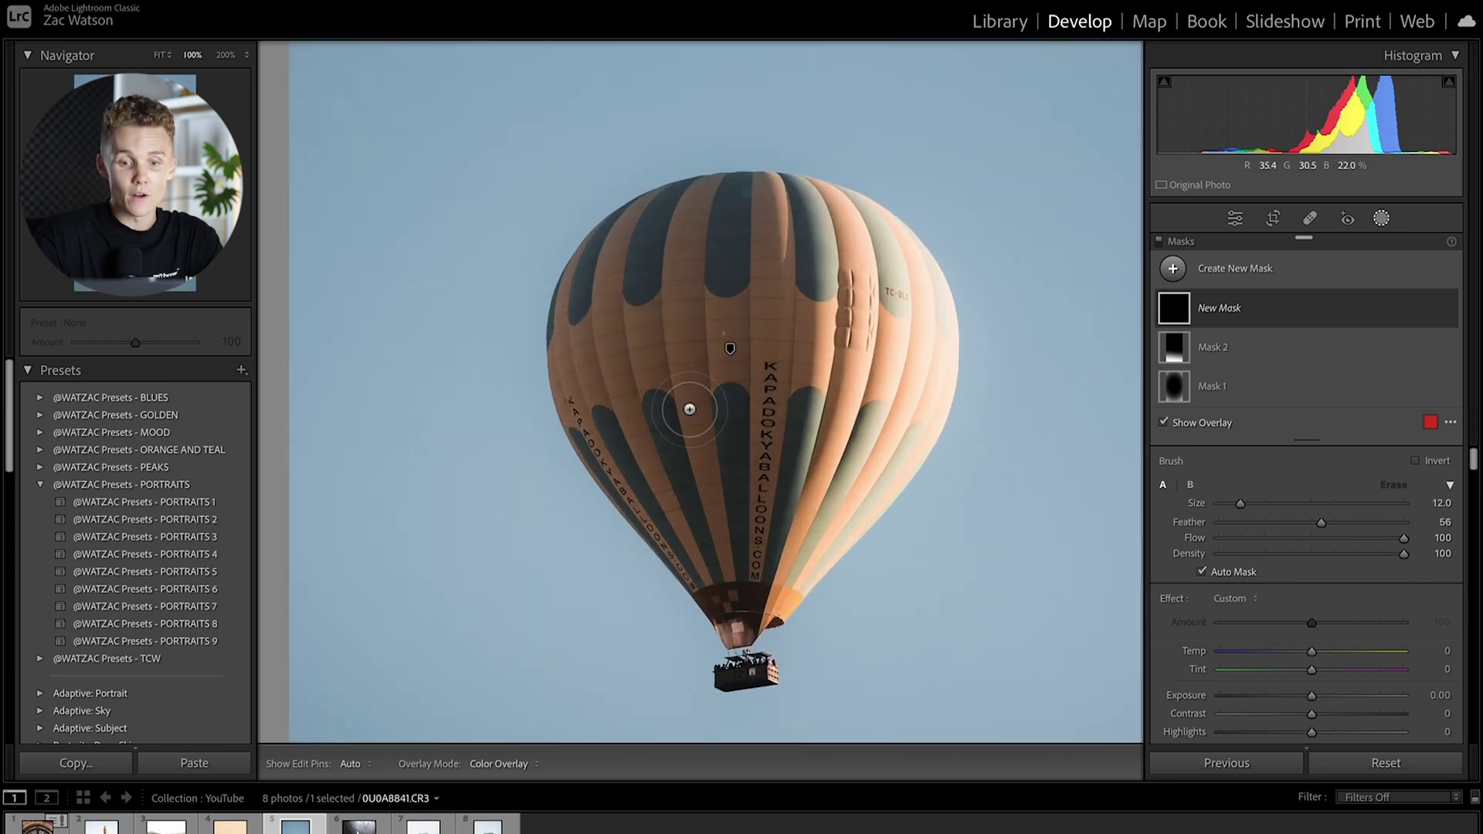
{"action": "scroll", "coordinate": [689, 410], "scroll_direction": "up", "scroll_amount": 6}
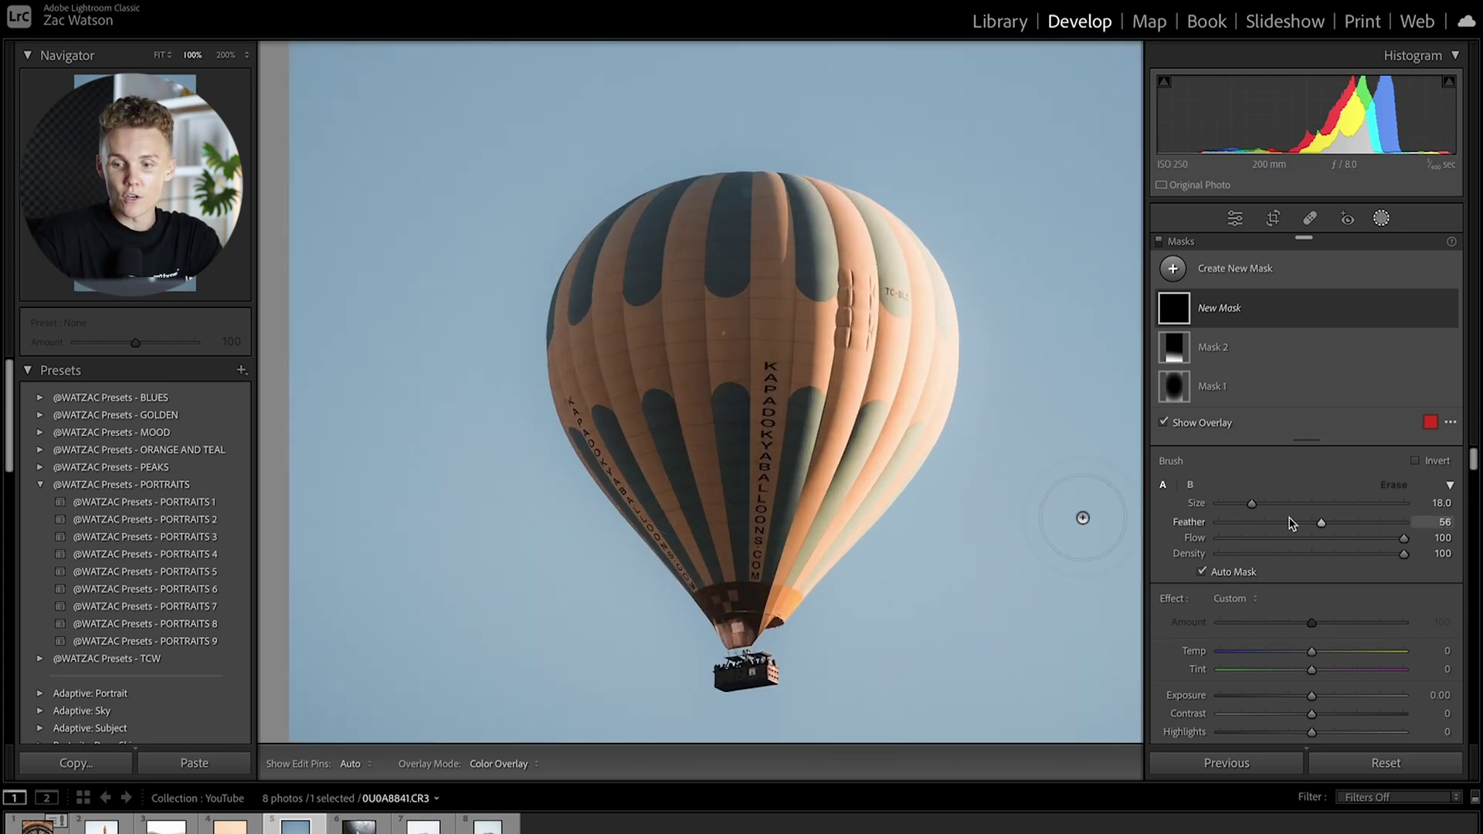
{"action": "left_click_drag", "start_coordinate": [1289, 524], "coordinate": [1284, 523]}
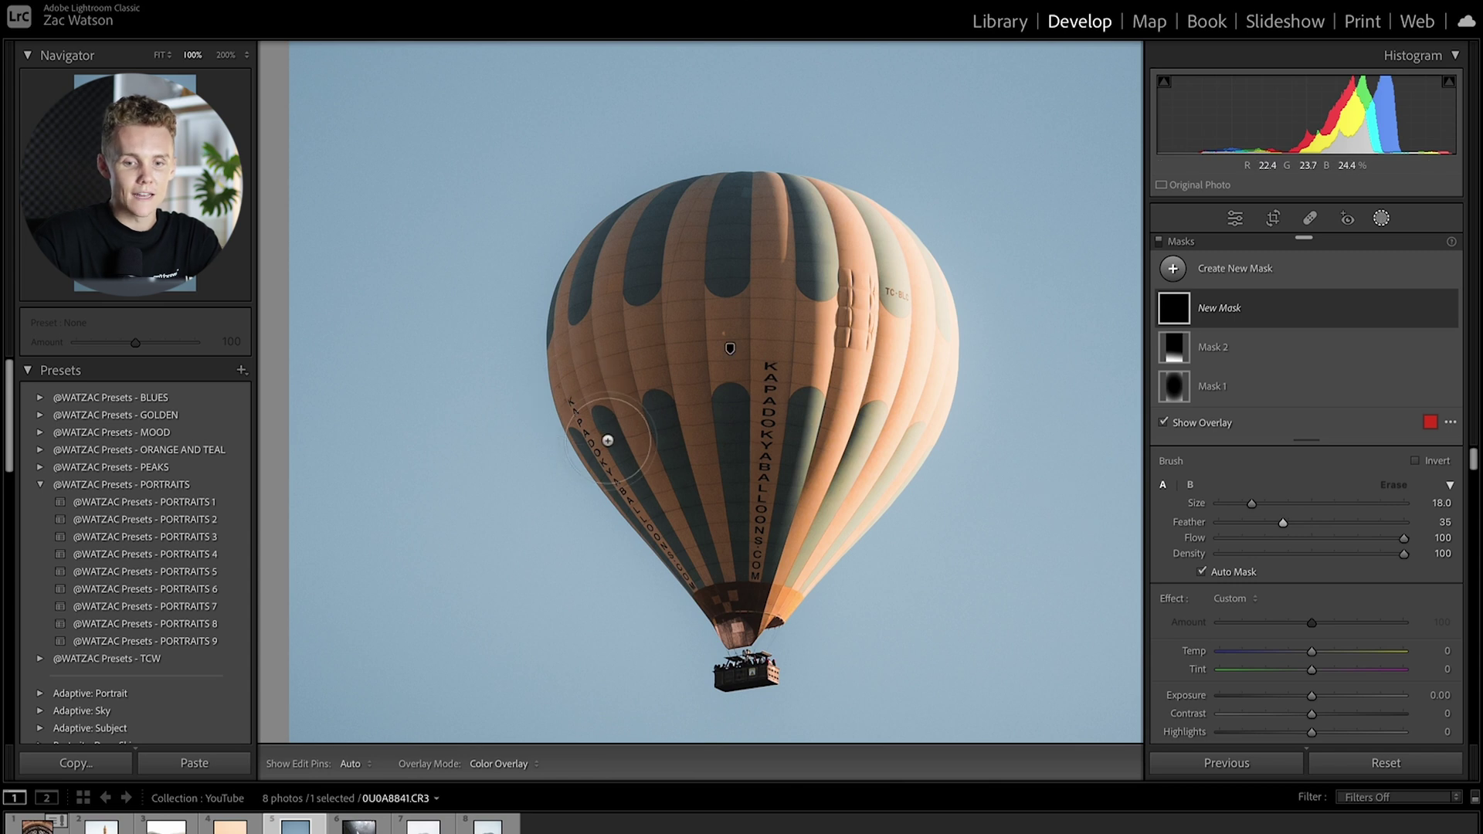
{"action": "mouse_move", "coordinate": [608, 440]}
{"action": "left_mouse_down"}
{"action": "mouse_move", "coordinate": [602, 410]}
{"action": "mouse_move", "coordinate": [600, 284]}
{"action": "mouse_move", "coordinate": [583, 345]}
{"action": "mouse_move", "coordinate": [619, 237]}
{"action": "mouse_move", "coordinate": [674, 204]}
{"action": "mouse_move", "coordinate": [649, 221]}
{"action": "mouse_move", "coordinate": [754, 198]}
{"action": "mouse_move", "coordinate": [722, 196]}
{"action": "mouse_move", "coordinate": [640, 295]}
{"action": "mouse_move", "coordinate": [639, 362]}
{"action": "mouse_move", "coordinate": [690, 508]}
{"action": "mouse_move", "coordinate": [635, 468]}
{"action": "mouse_move", "coordinate": [661, 507]}
{"action": "mouse_move", "coordinate": [680, 500]}
{"action": "mouse_move", "coordinate": [687, 307]}
{"action": "mouse_move", "coordinate": [728, 333]}
{"action": "mouse_move", "coordinate": [785, 296]}
{"action": "left_mouse_up"}
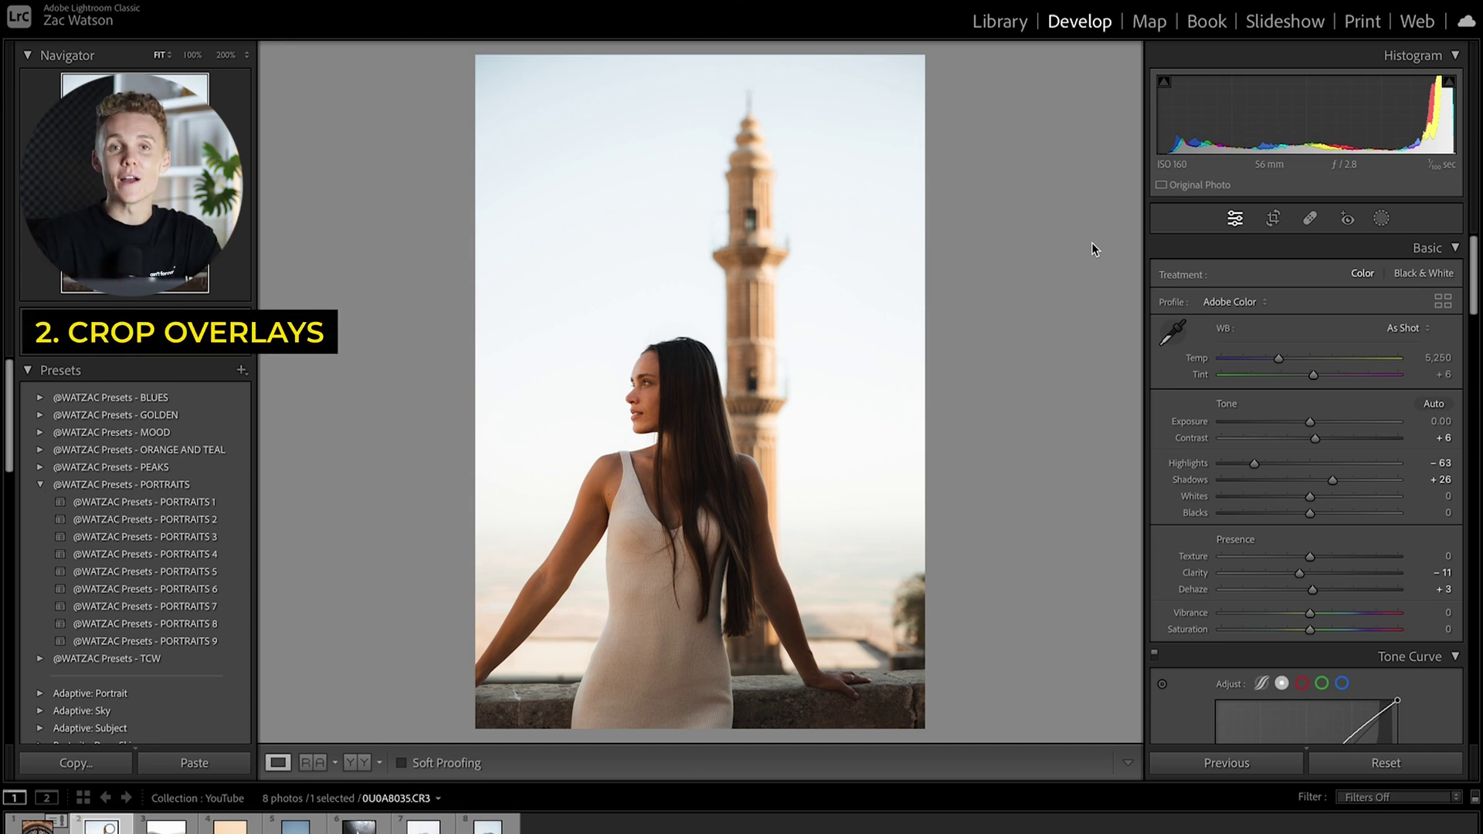
In Crop & Straighten, cycle the crop overlays through thirds, grids, aspect guides and golden spiral.
{"action": "left_click", "coordinate": [1273, 219]}
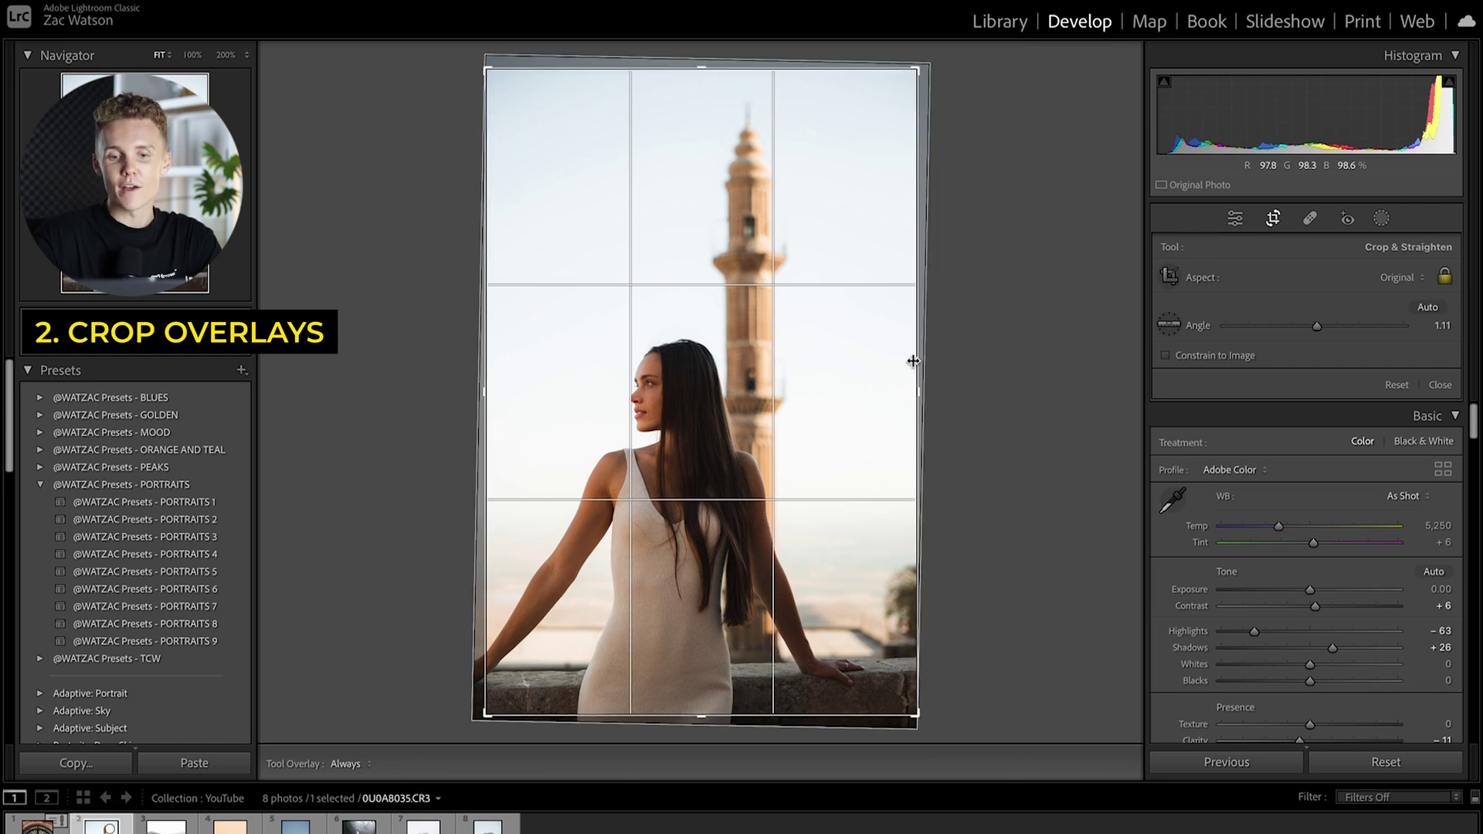
{"action": "key", "text": "o"}
{"action": "key", "text": "o"}
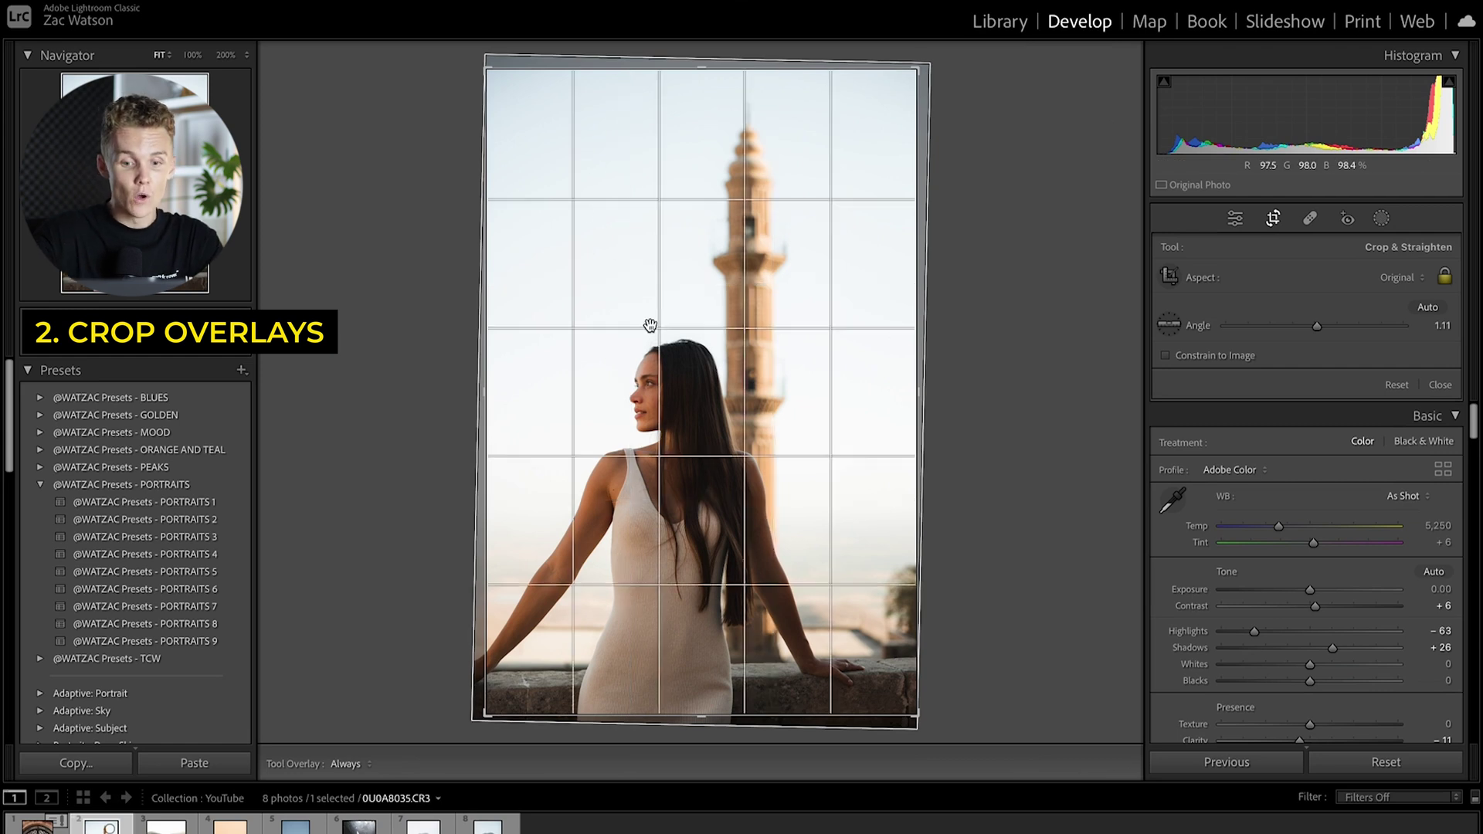
{"action": "key", "text": "o"}
{"action": "key", "text": "o"}
{"action": "key", "text": "o"}
{"action": "key", "text": "o"}
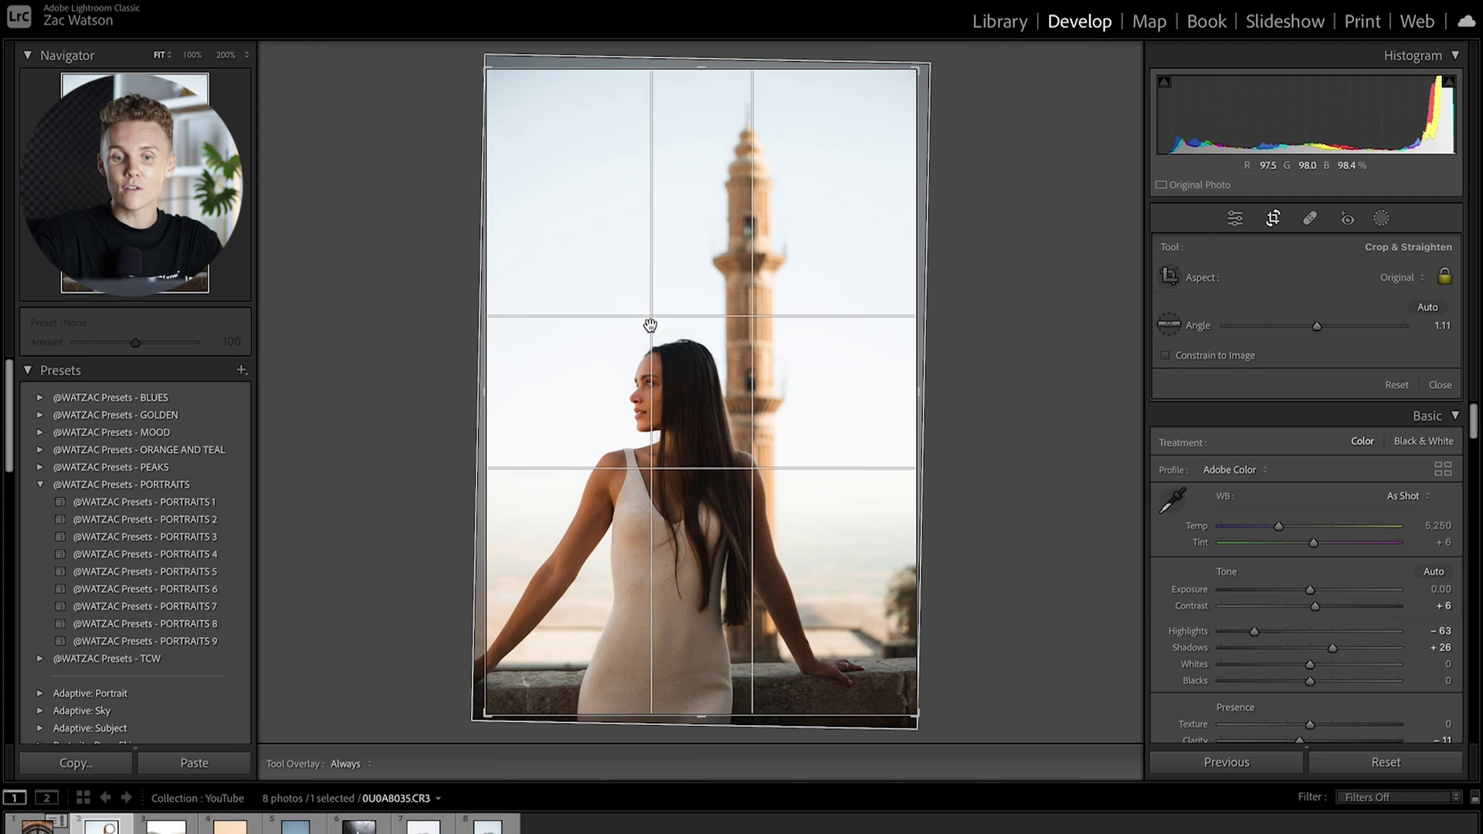
{"action": "key", "text": "o"}
{"action": "key", "text": "o"}
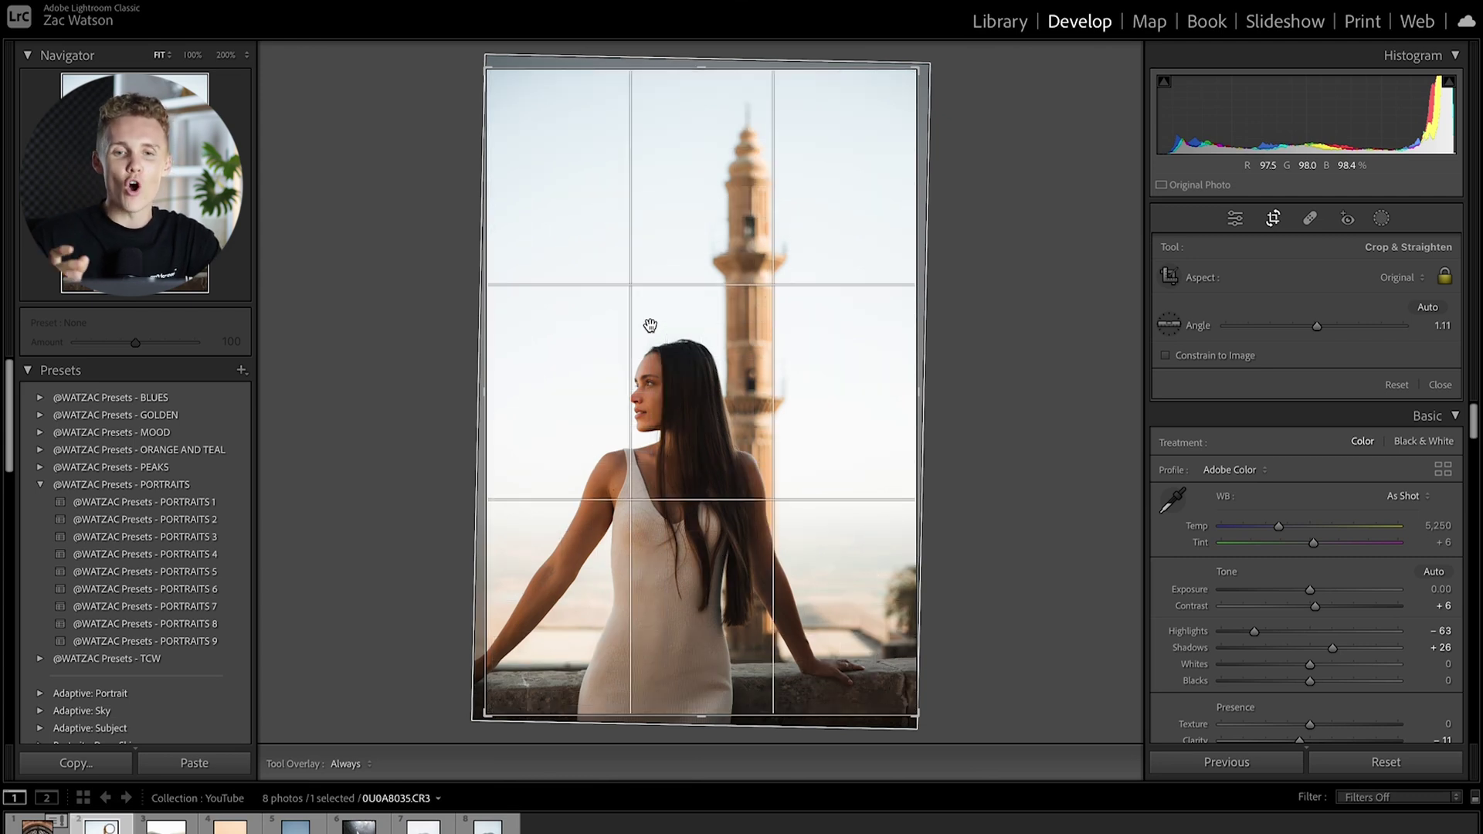
{"action": "key", "text": "o"}
{"action": "key", "text": "o"}
{"action": "key", "text": "o"}
{"action": "key", "text": "o"}
{"action": "key", "text": "o"}
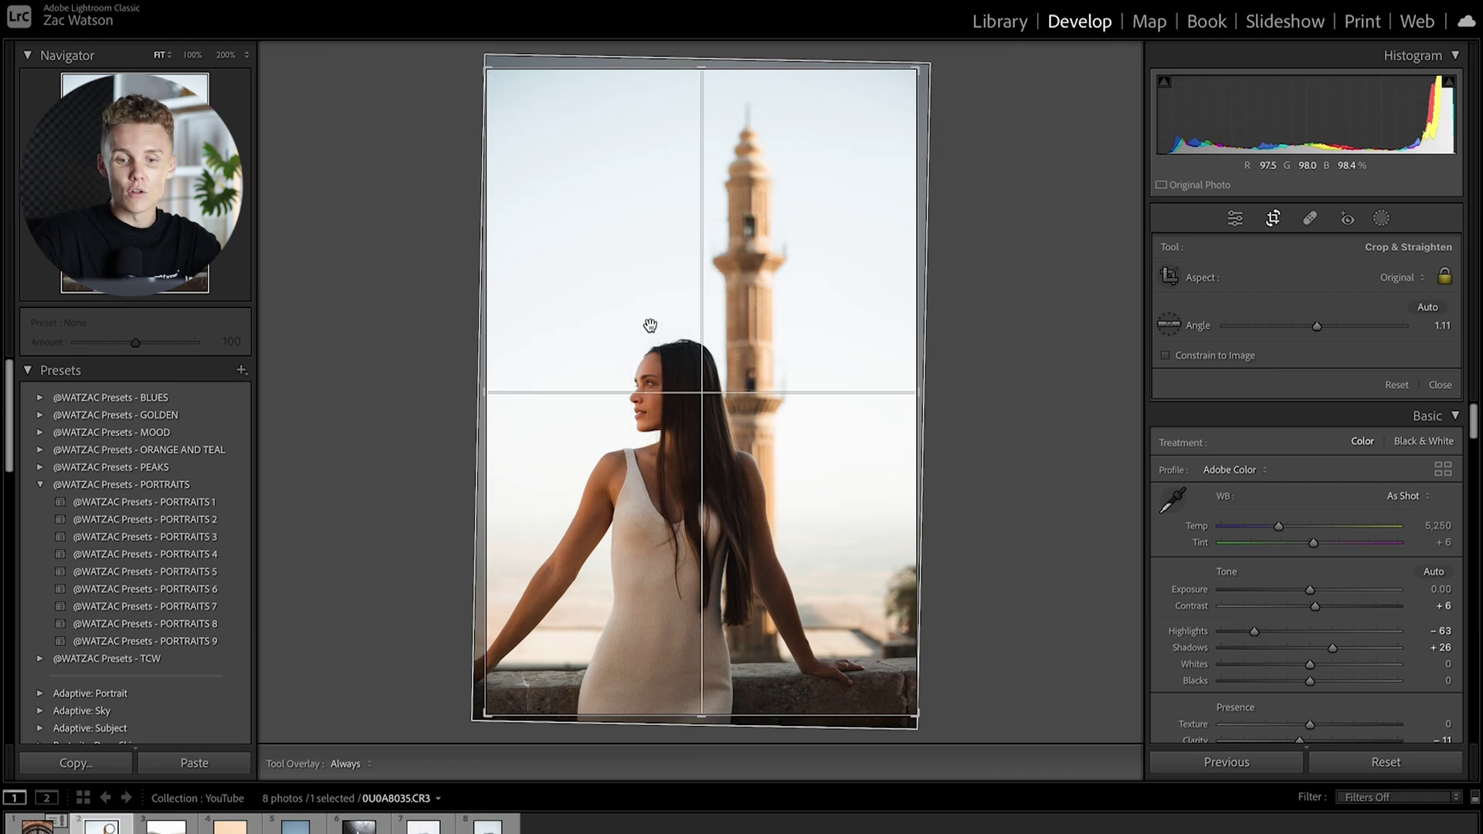
{"action": "key", "text": "o"}
{"action": "key", "text": "o"}
{"action": "key", "text": "o"}
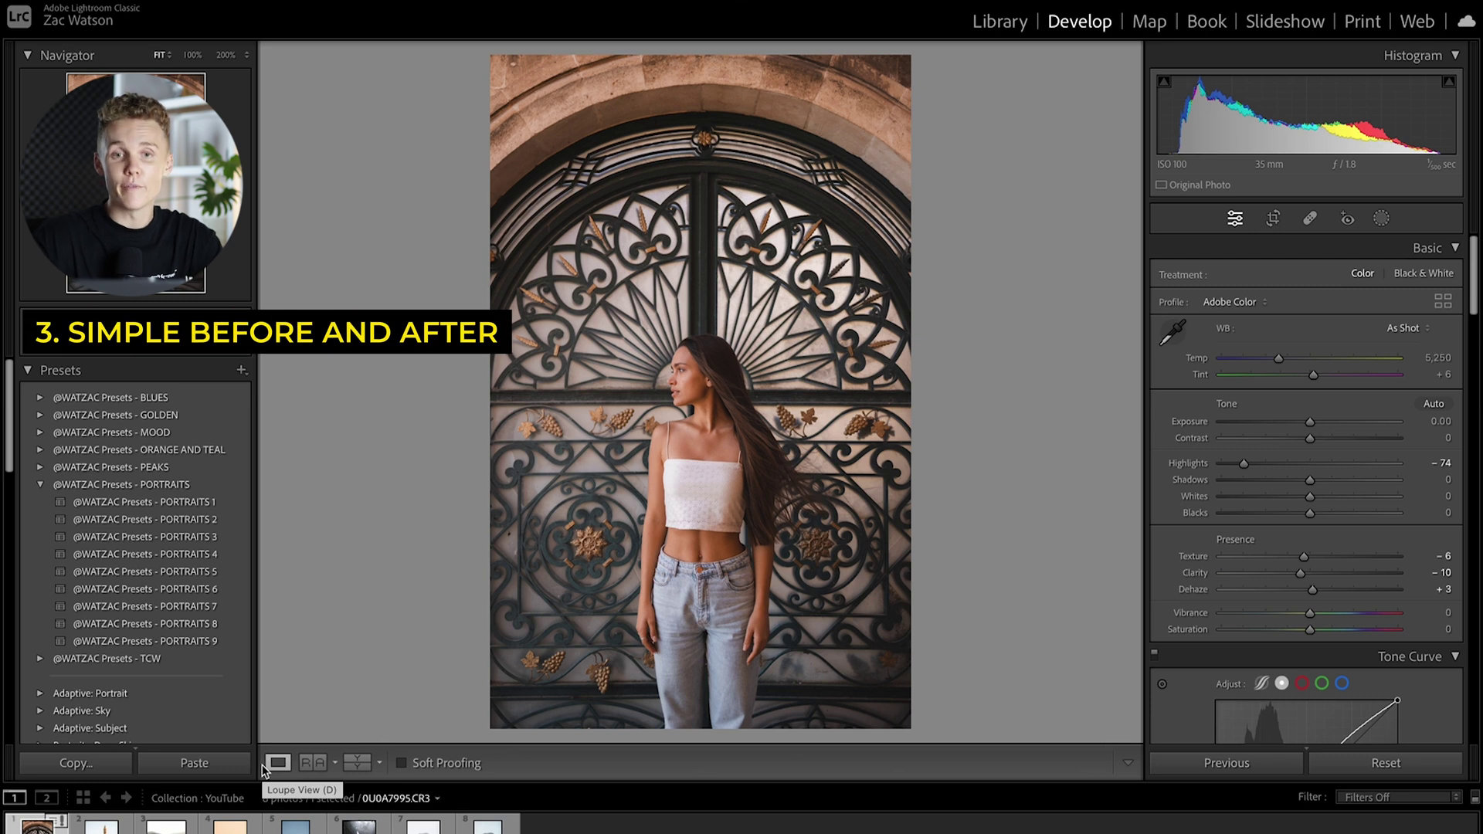
Cycle the Before/After view through split and side-by-side layouts, then return to Loupe.
{"action": "left_click", "coordinate": [357, 764]}
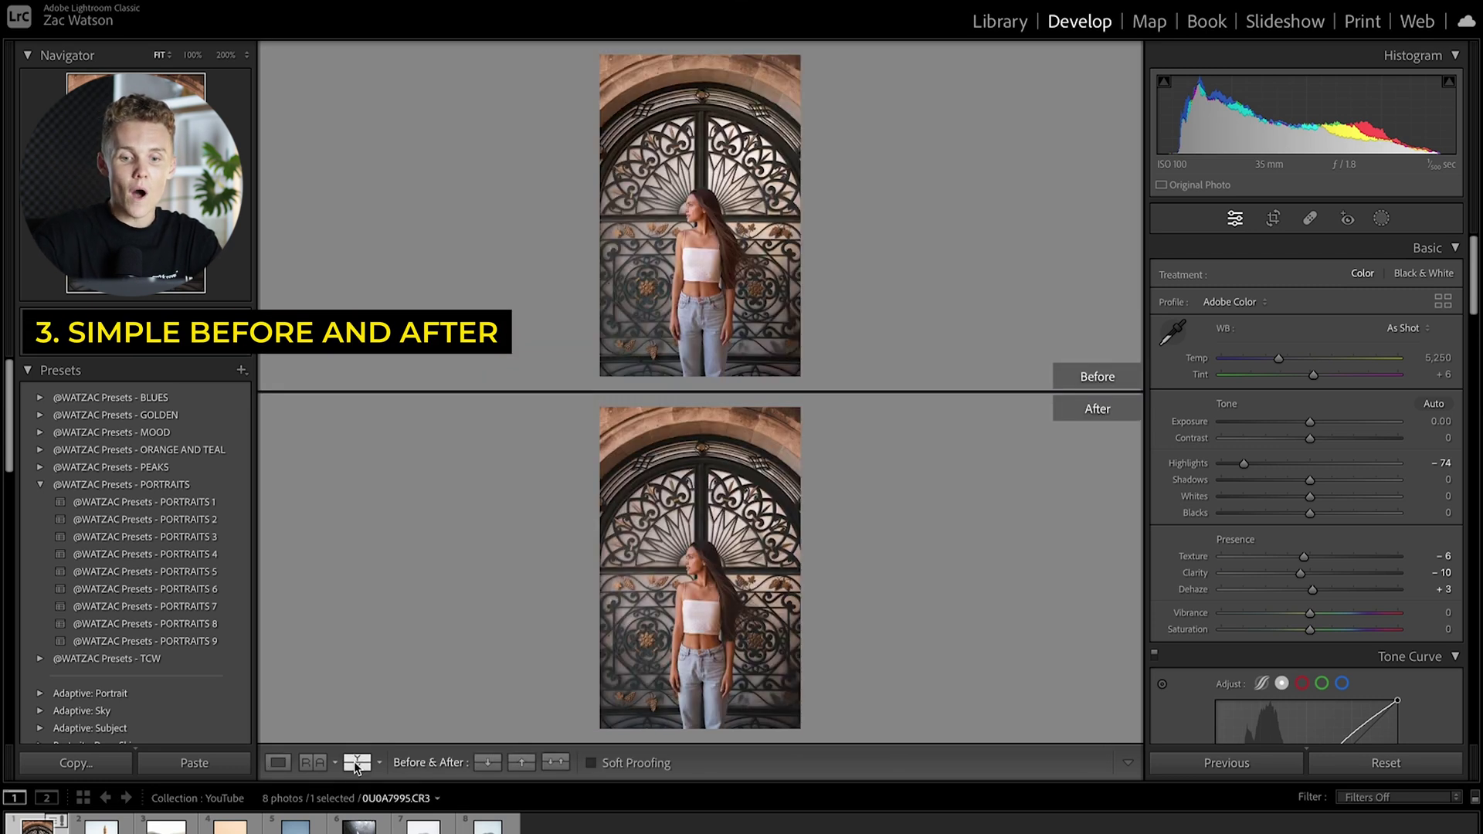
{"action": "left_click", "coordinate": [357, 764]}
{"action": "left_click", "coordinate": [357, 764]}
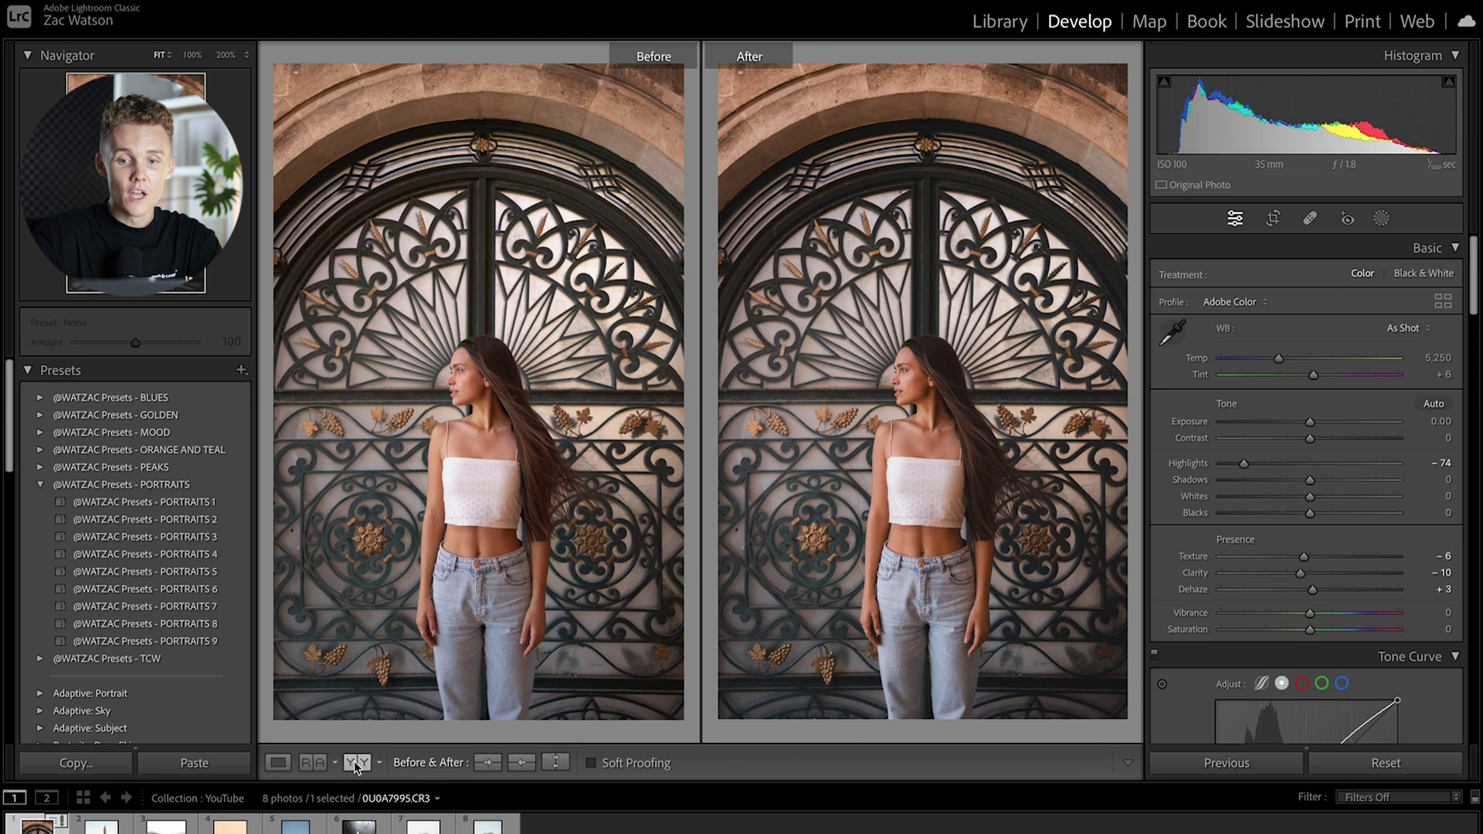
{"action": "left_click", "coordinate": [357, 763]}
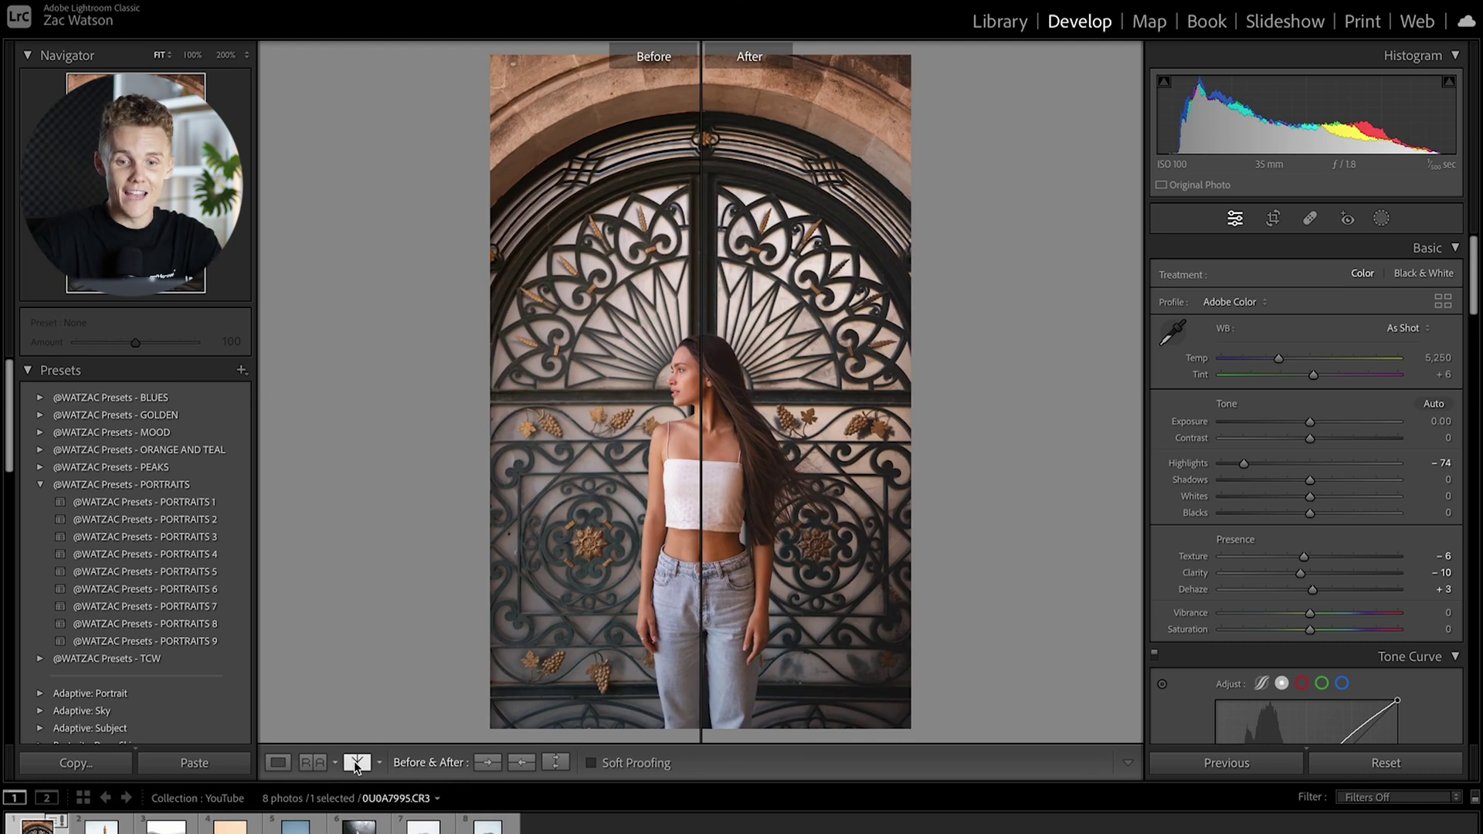
{"action": "left_click", "coordinate": [357, 763]}
{"action": "left_click", "coordinate": [279, 764]}
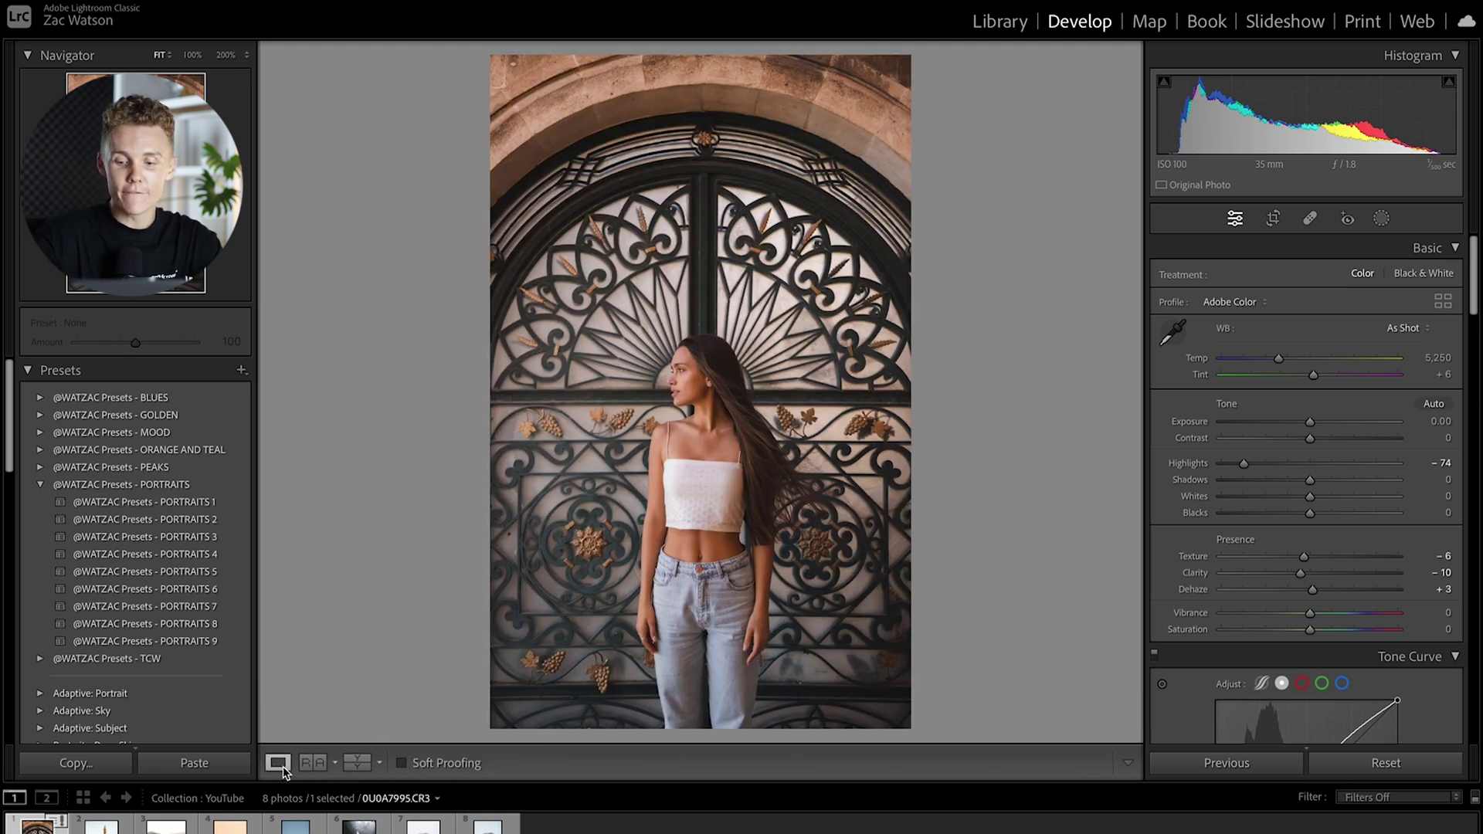
Toggle between the unedited Before and the edited version of the gate portrait with backslash.
{"action": "key", "text": "backslash"}
{"action": "key", "text": "backslash"}
{"action": "key", "text": "backslash"}
{"action": "key", "text": "backslash"}
{"action": "key", "text": "backslash"}
{"action": "key", "text": "backslash"}
{"action": "key", "text": "backslash"}
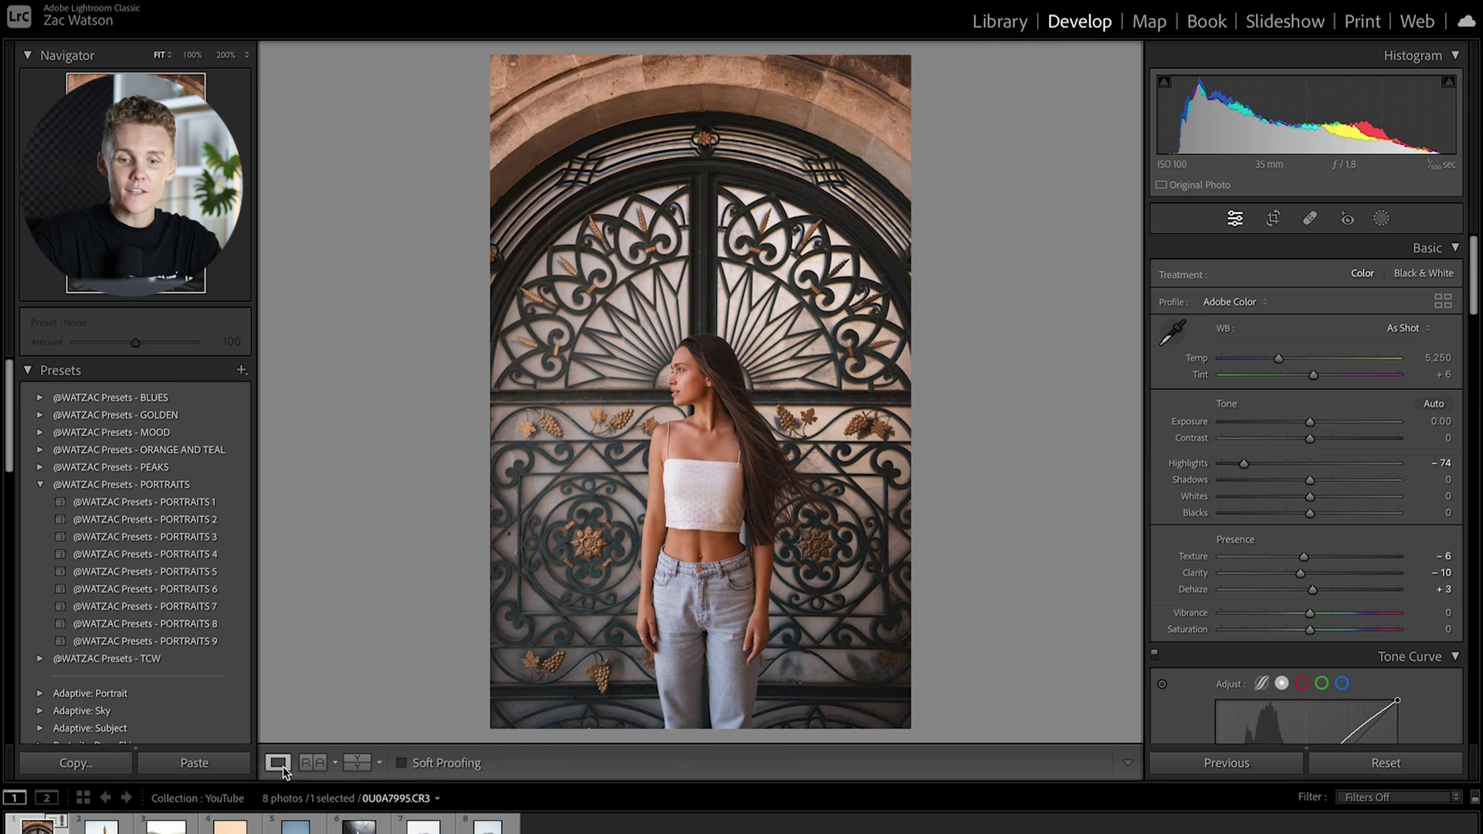
{"action": "key", "text": "backslash"}
{"action": "key", "text": "backslash"}
{"action": "key", "text": "backslash"}
{"action": "key", "text": "backslash"}
{"action": "key", "text": "backslash"}
{"action": "key", "text": "backslash"}
{"action": "key", "text": "backslash"}
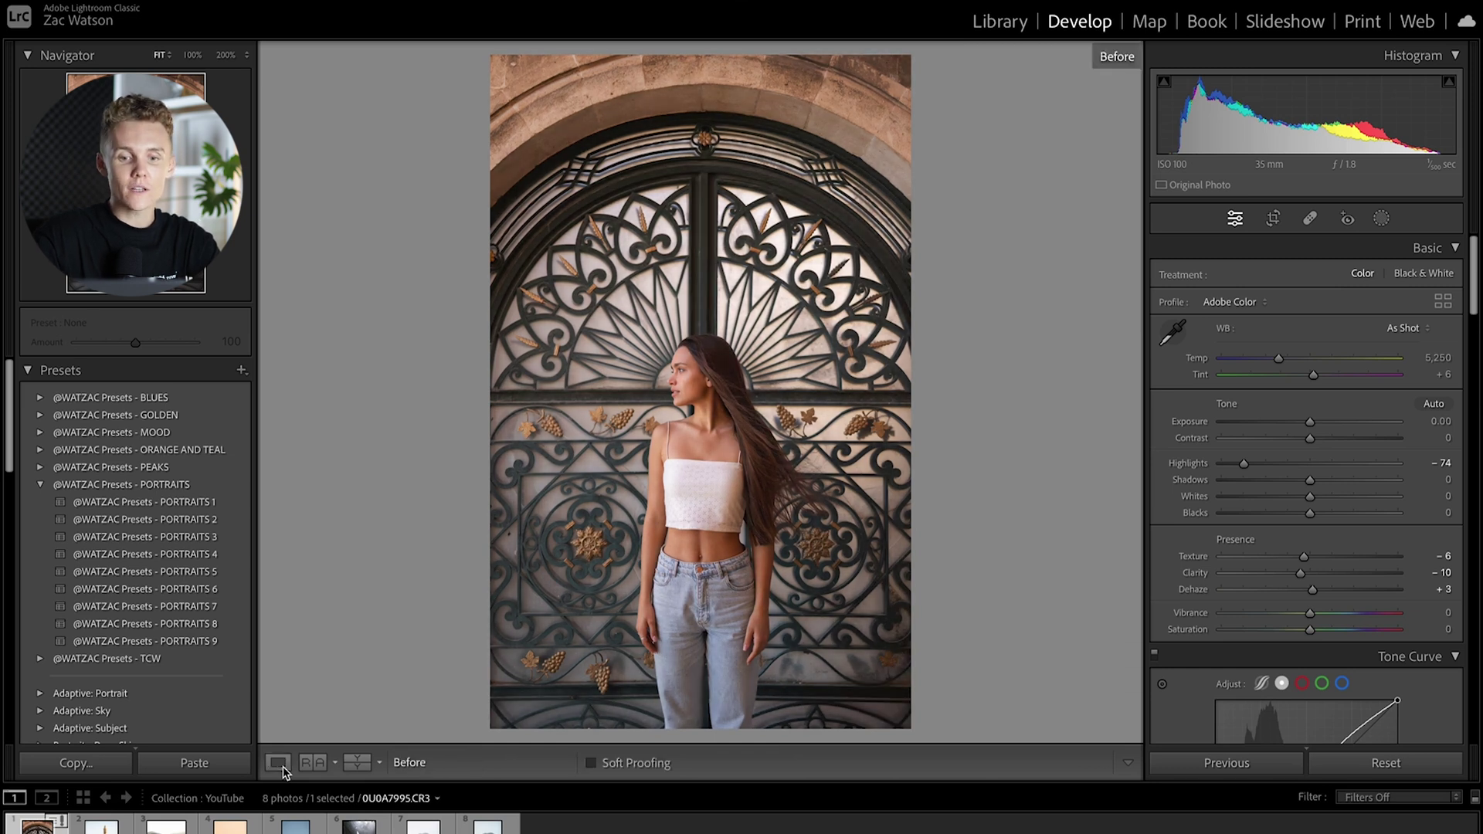
{"action": "key", "text": "backslash"}
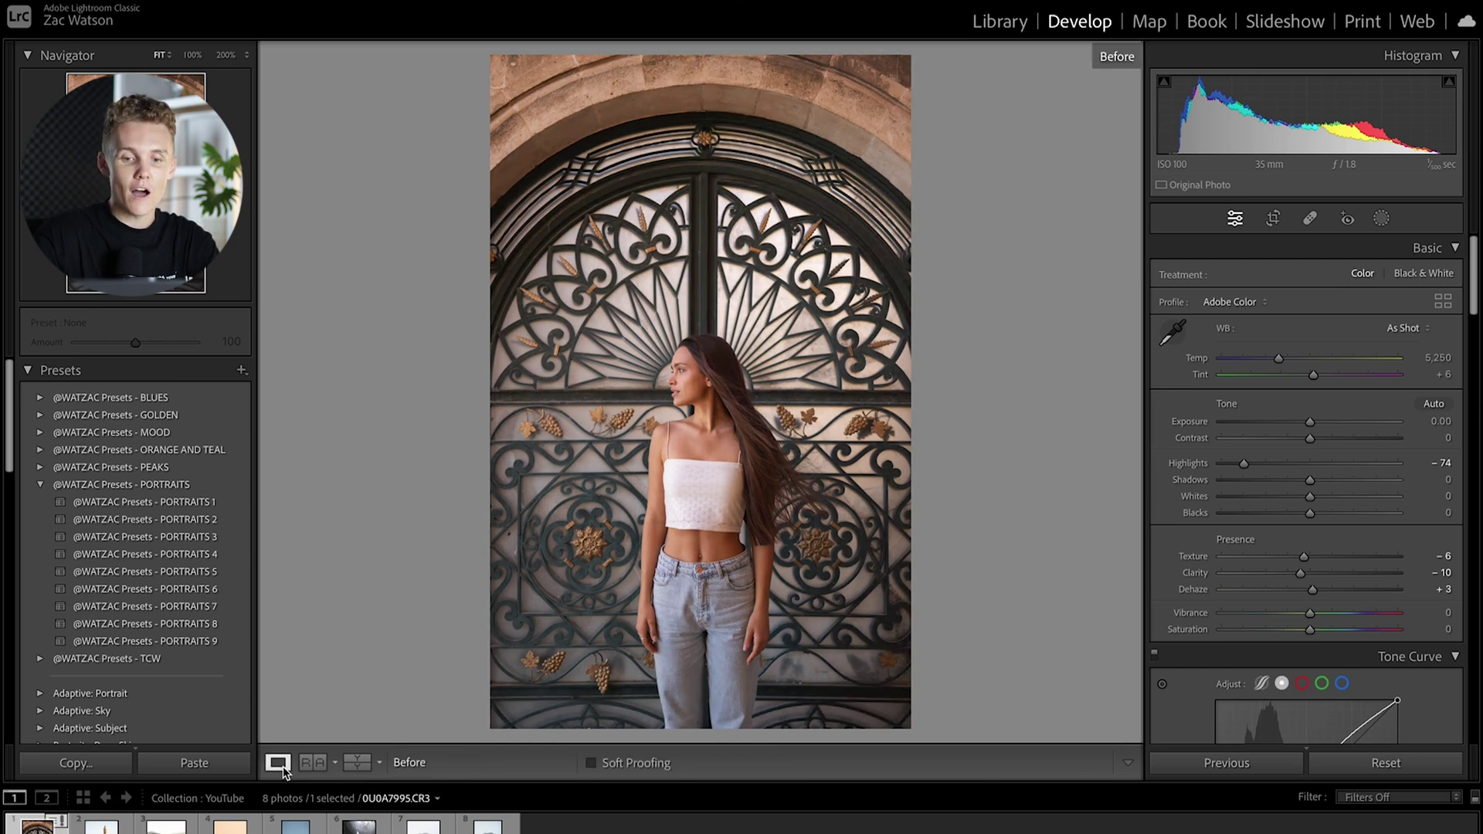
{"action": "key", "text": "backslash"}
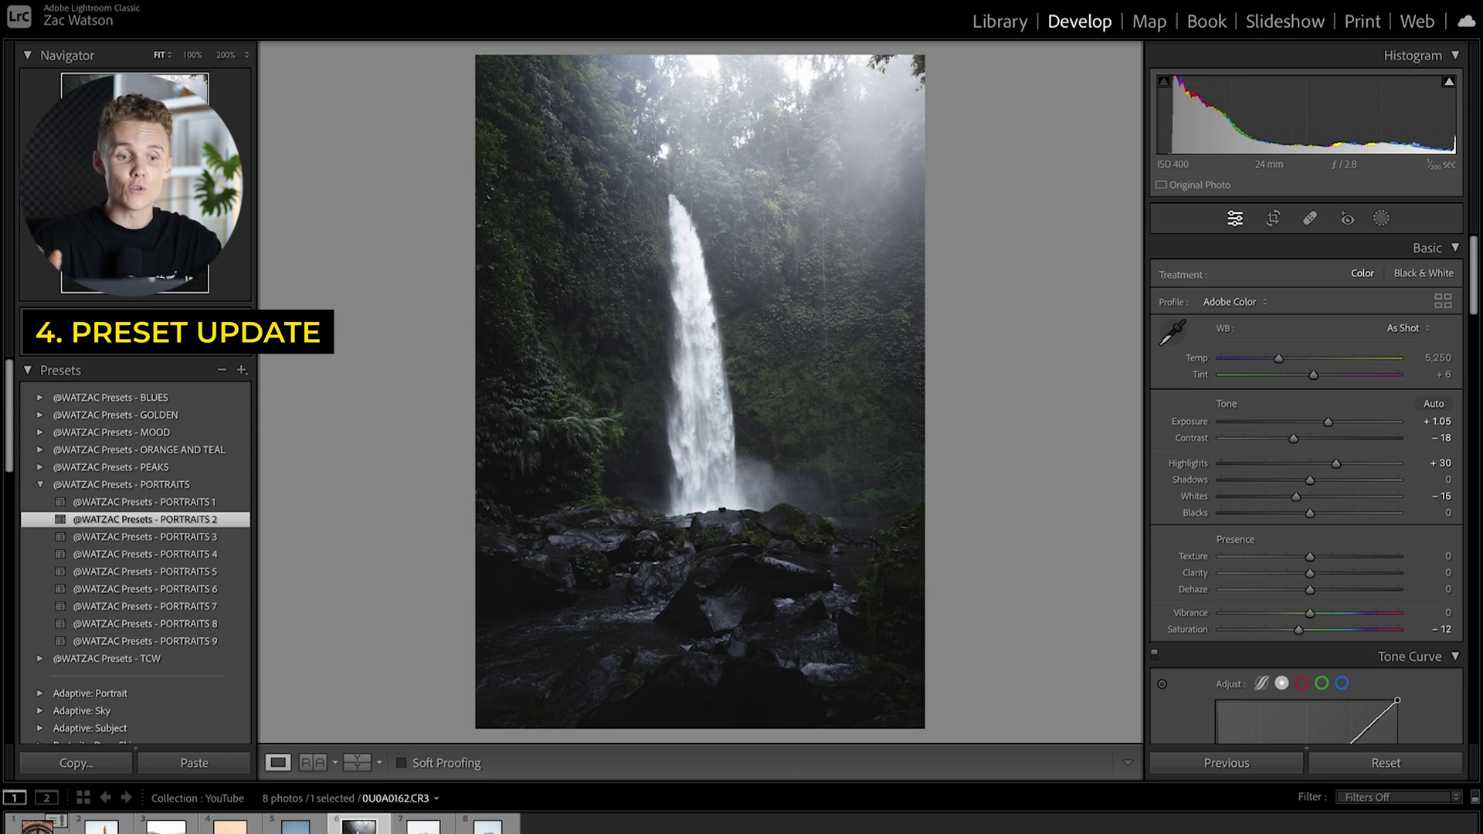
Collapse and re-expand the PORTRAITS folder, then lower the PORTRAITS 2 Amount from 100 to 21.
{"action": "left_click", "coordinate": [40, 485]}
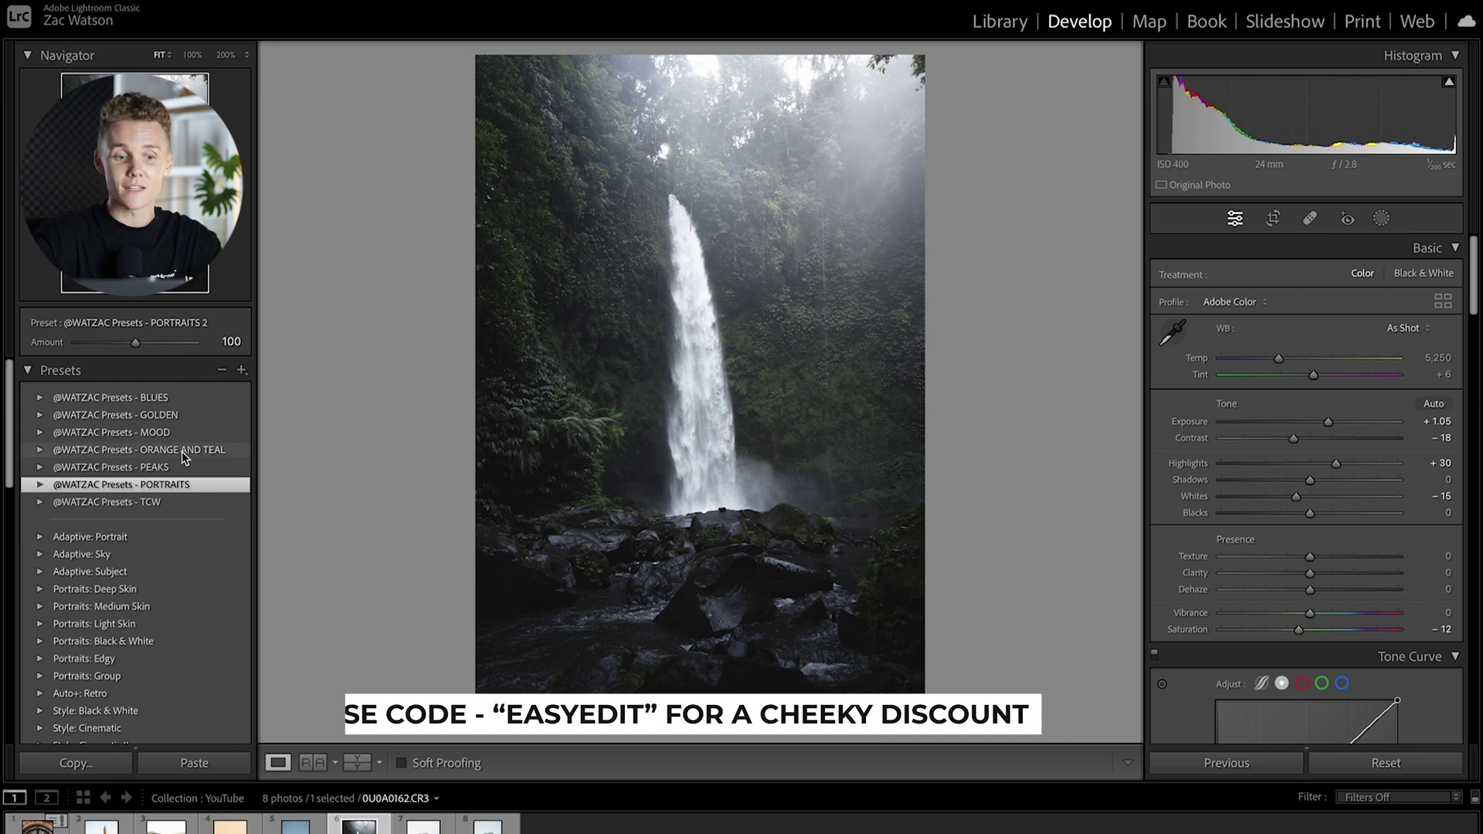
{"action": "left_click", "coordinate": [40, 485]}
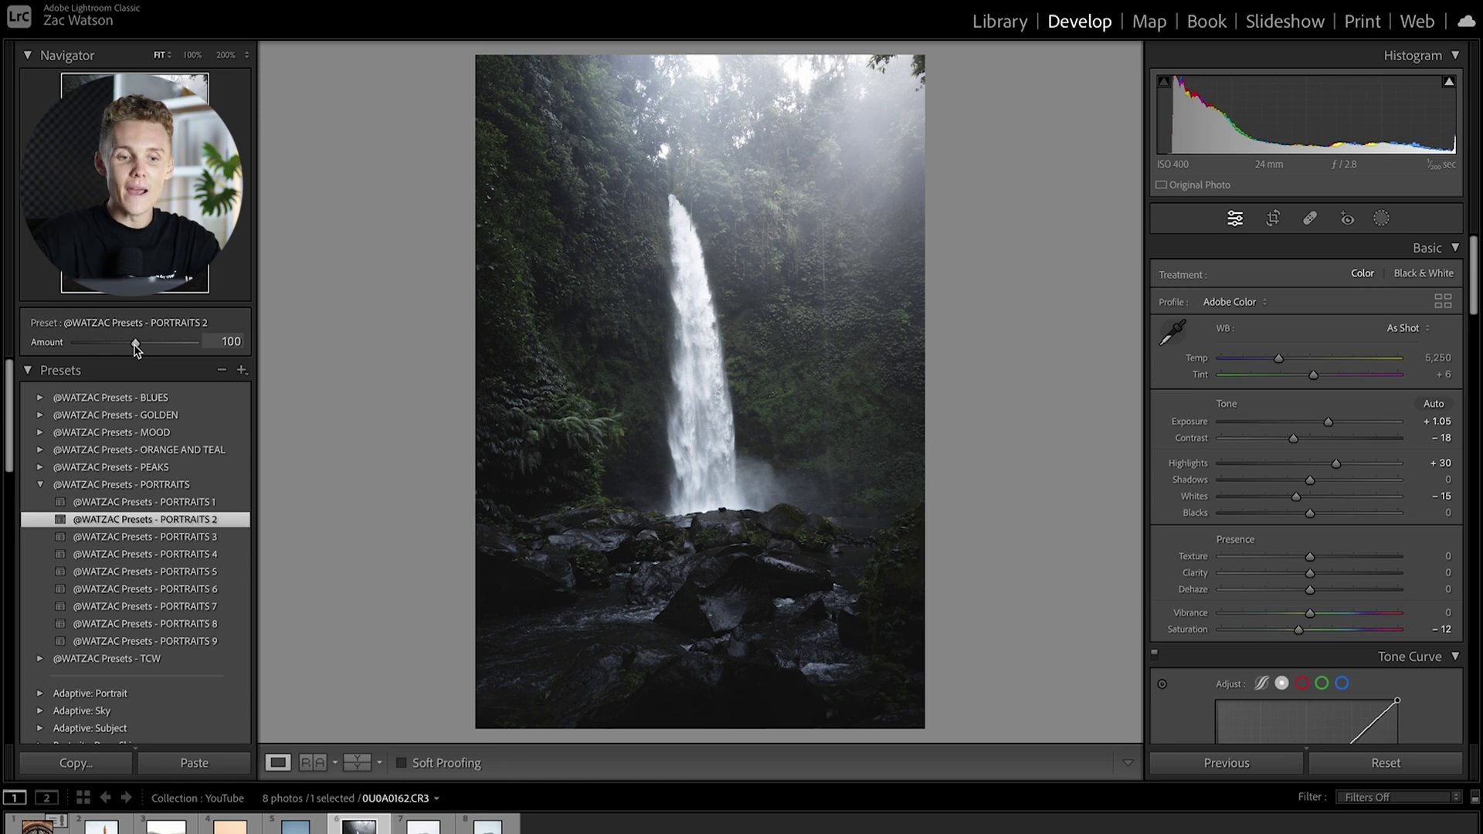
{"action": "left_click_drag", "start_coordinate": [136, 345], "coordinate": [168, 361]}
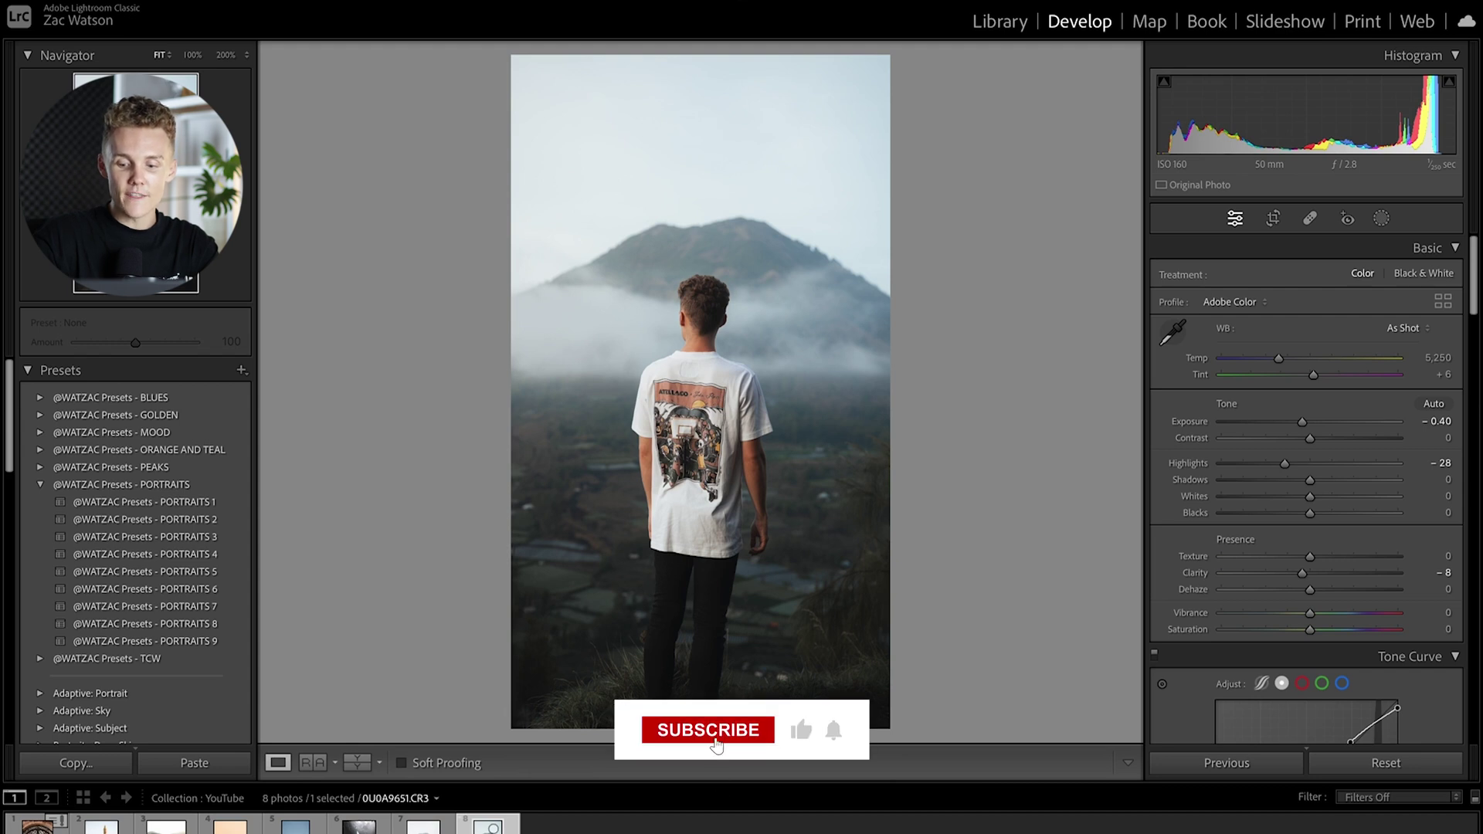
Select the mountain photo plus its neighbour and synchronize the chosen develop settings to it.
{"action": "left_click", "coordinate": [423, 826], "text": "ctrl"}
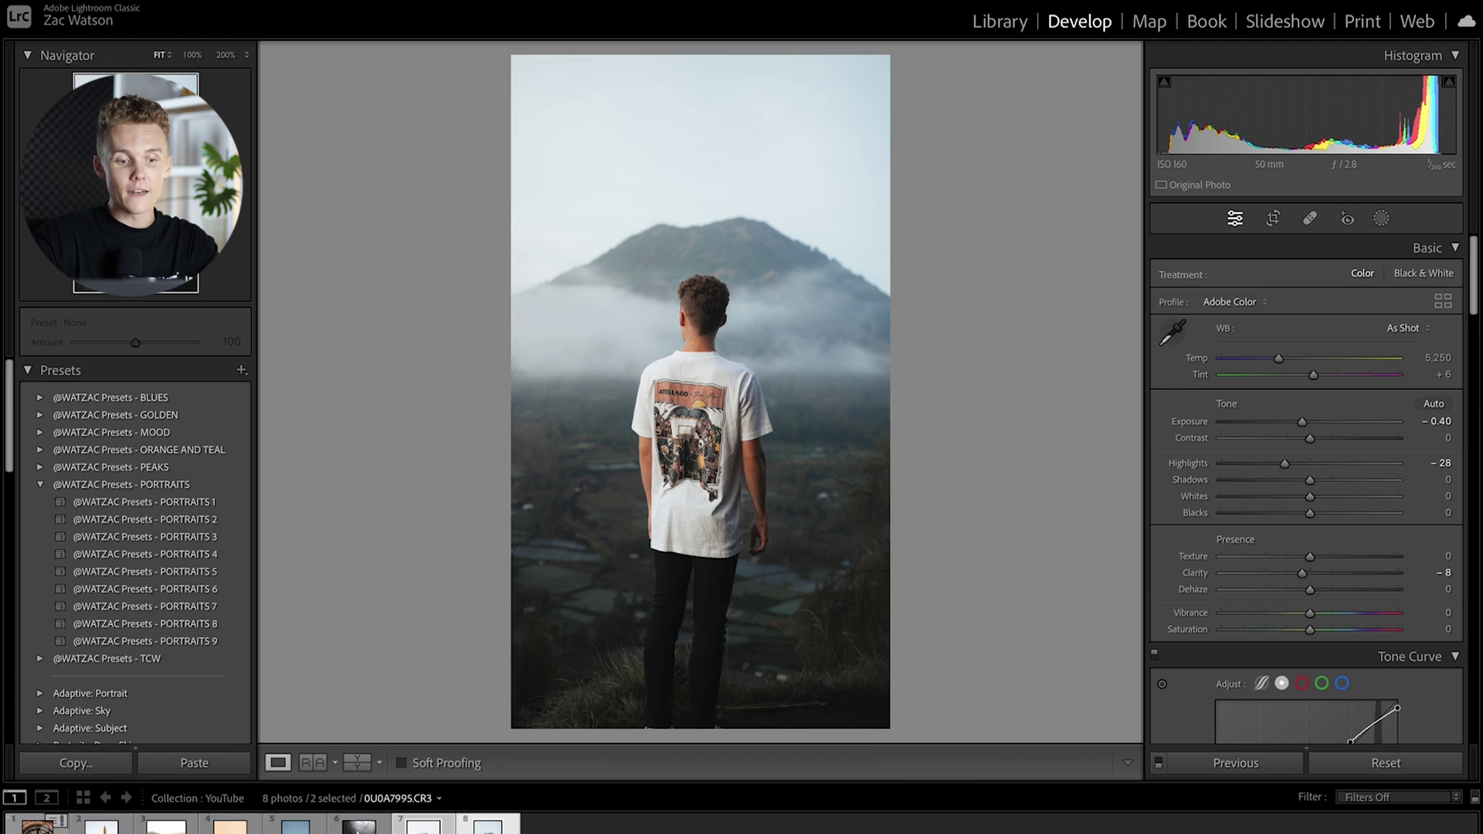
{"action": "key", "text": "ctrl+a"}
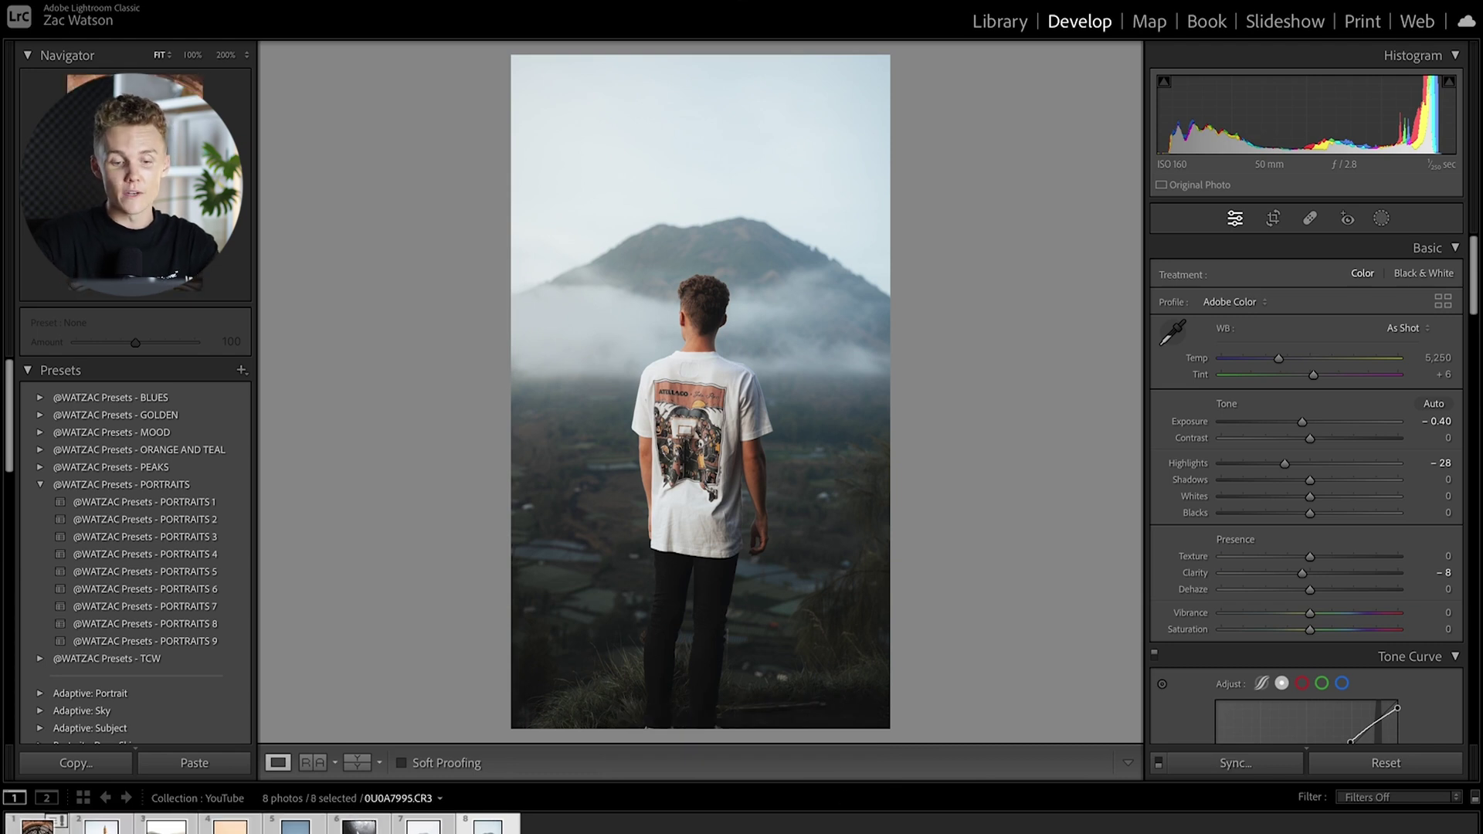
{"action": "key", "text": "ctrl+d"}
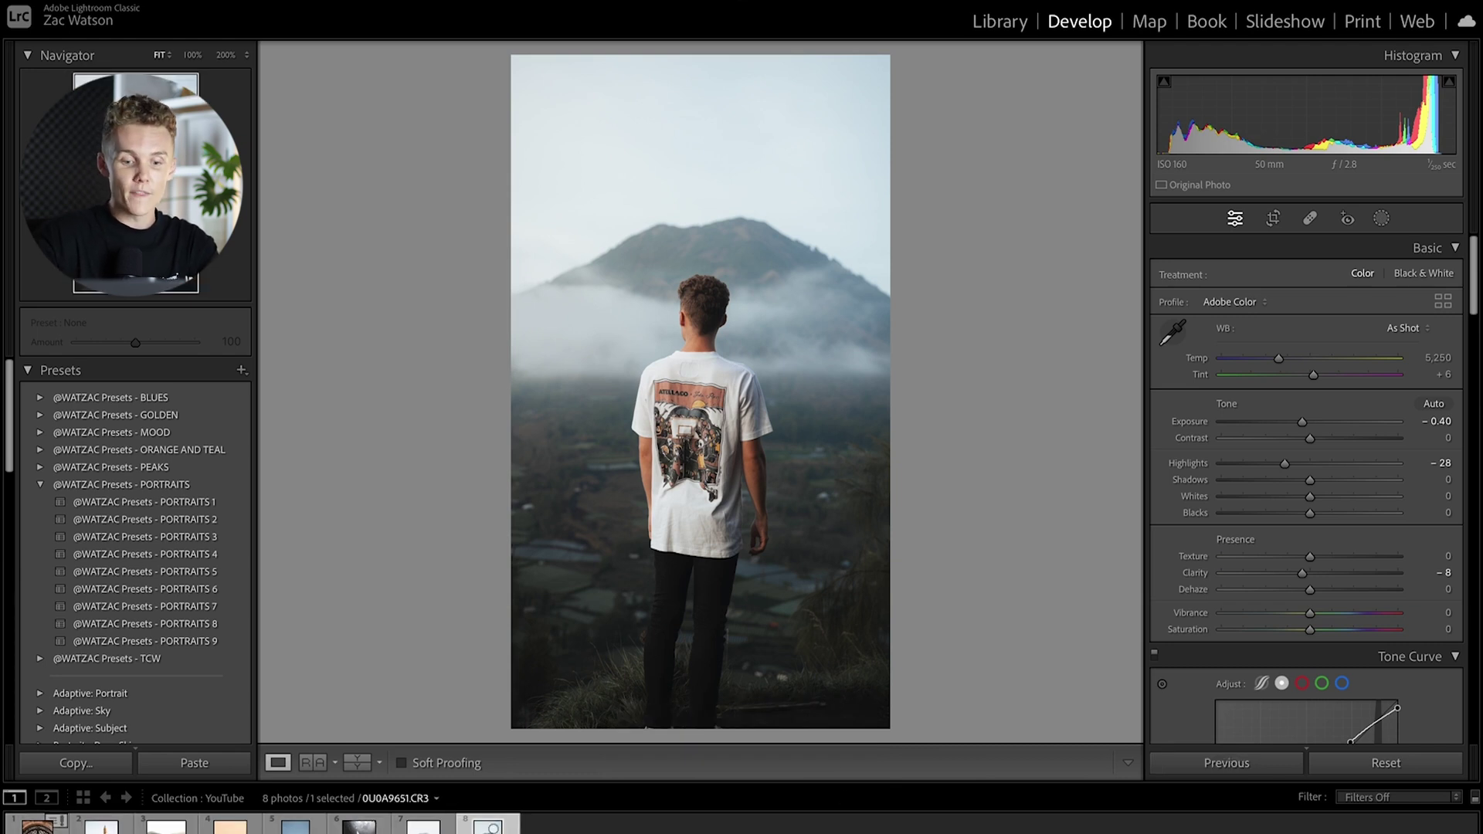
{"action": "key", "text": "shift+Left"}
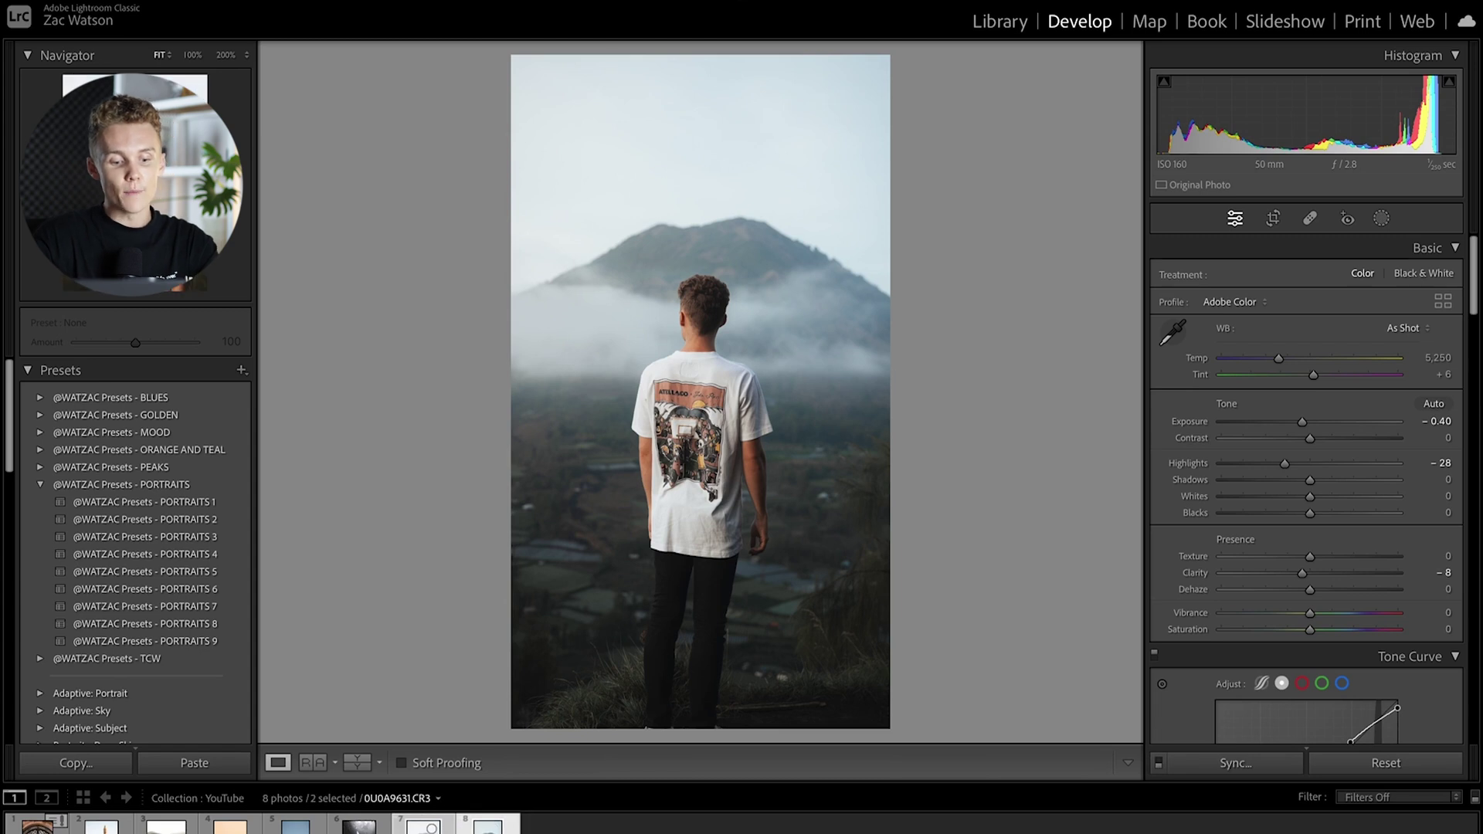
{"action": "key", "text": "ctrl"}
{"action": "key", "text": "ctrl+shift+s"}
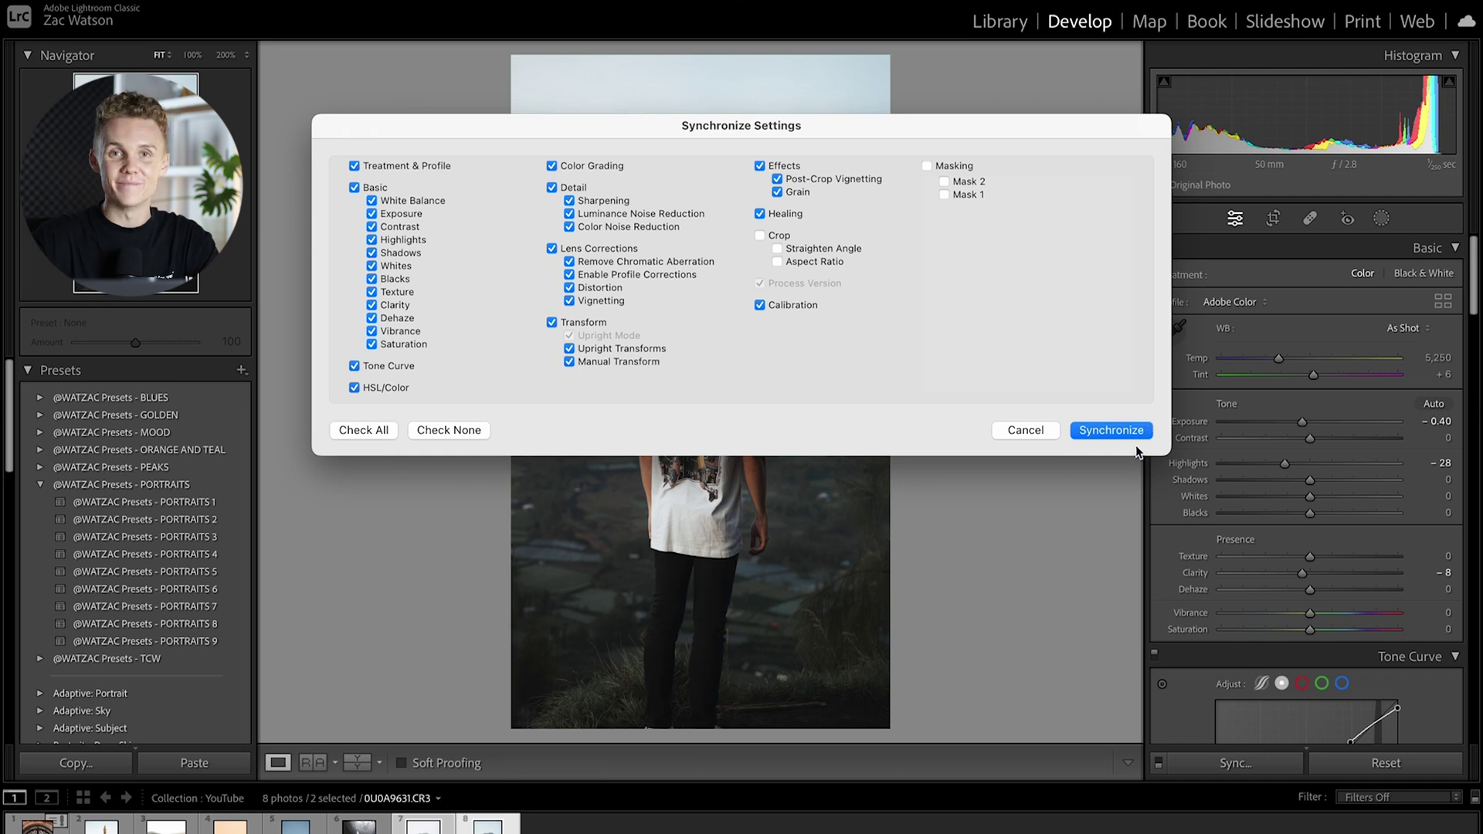
{"action": "left_click", "coordinate": [1135, 437]}
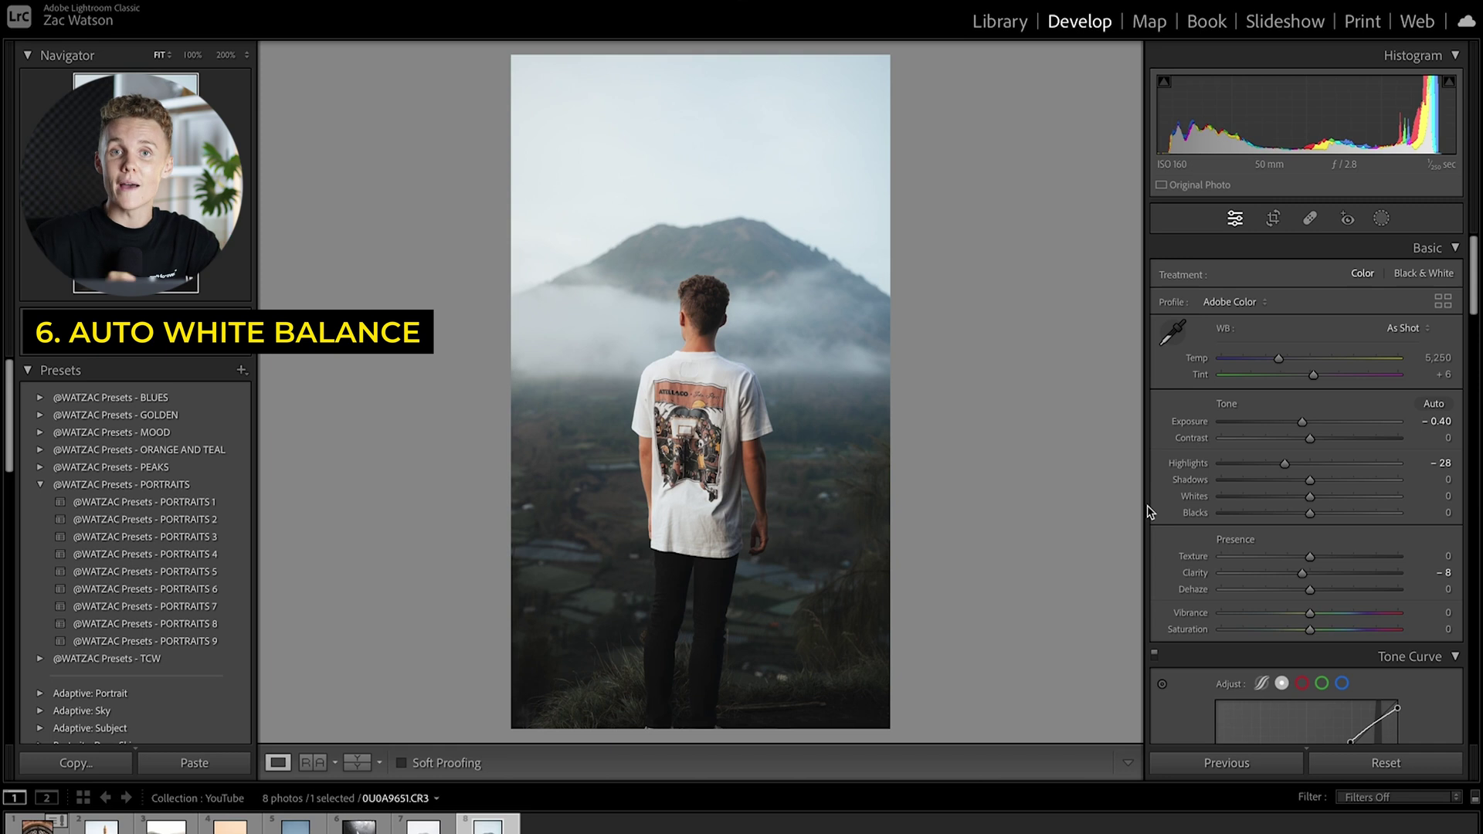
Sample the white T-shirt with the WB dropper for custom white balance (Temp 5,100, Tint +1).
{"action": "left_click", "coordinate": [1175, 336]}
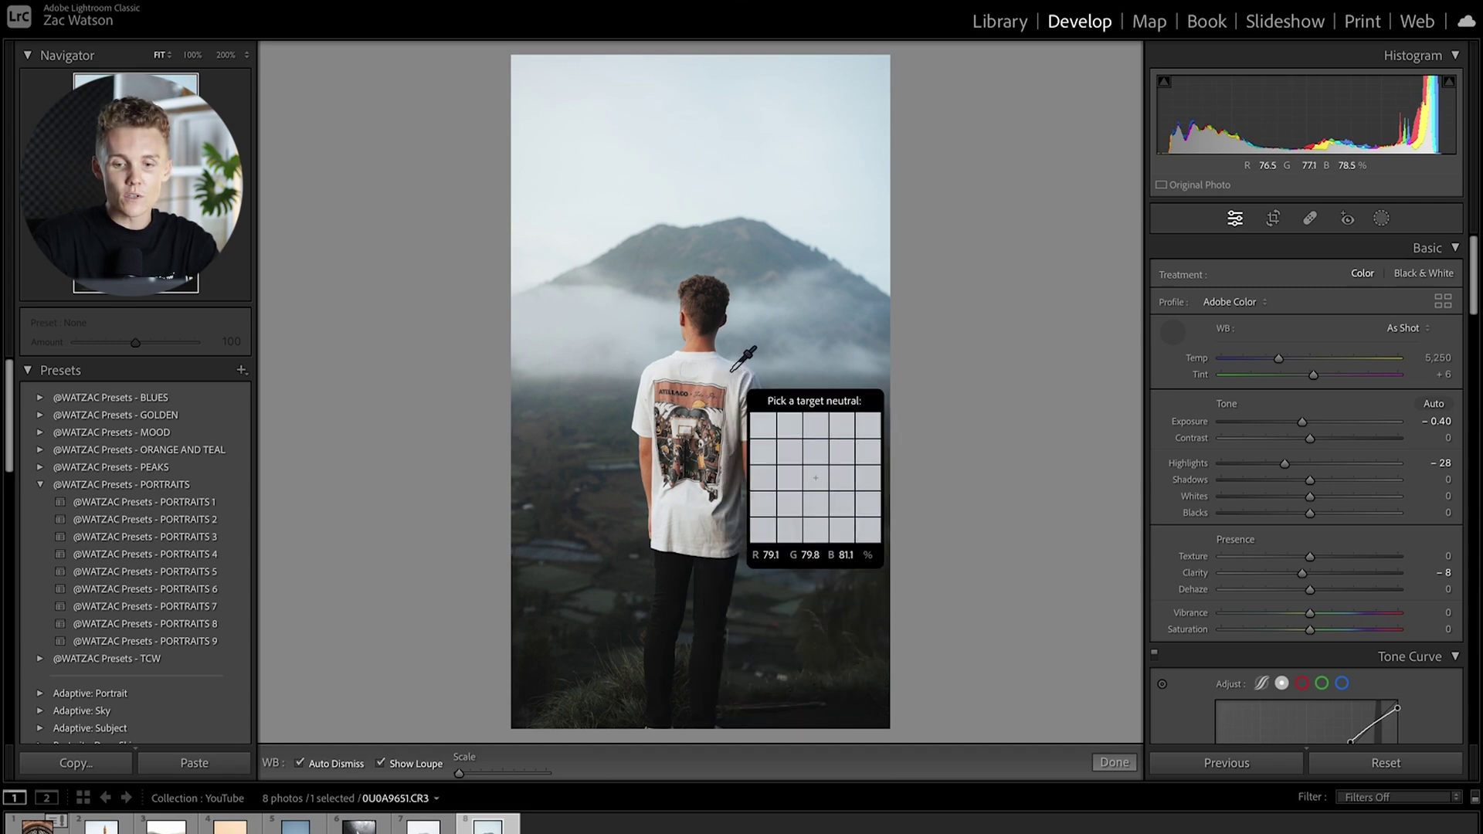
{"action": "left_click", "coordinate": [732, 371]}
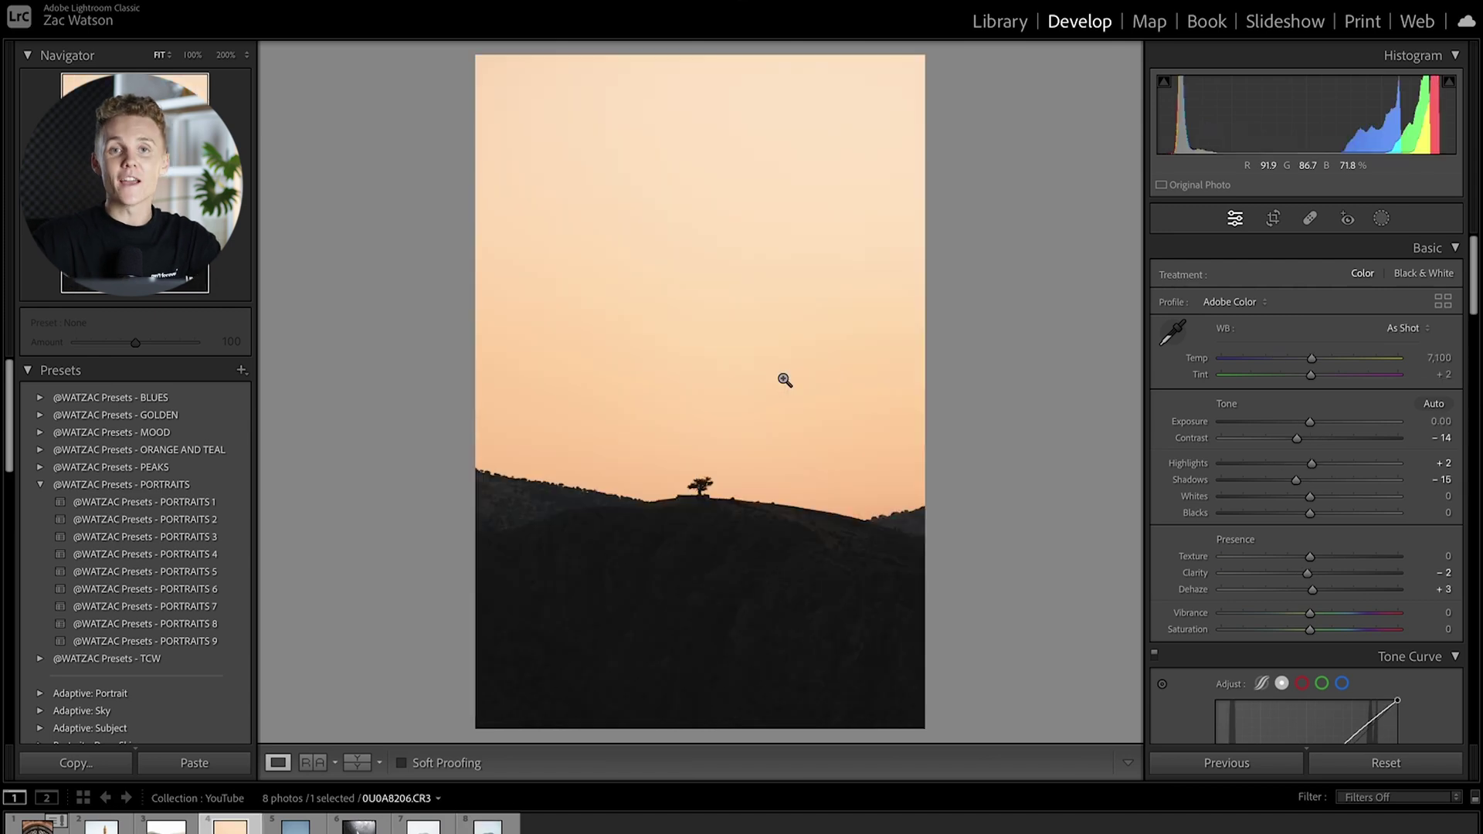
Use the HSL Saturation targeted tool to lower then boost the sky's yellow and orange, undoing the boost.
{"action": "scroll", "coordinate": [1208, 628], "scroll_direction": "down", "scroll_amount": 8}
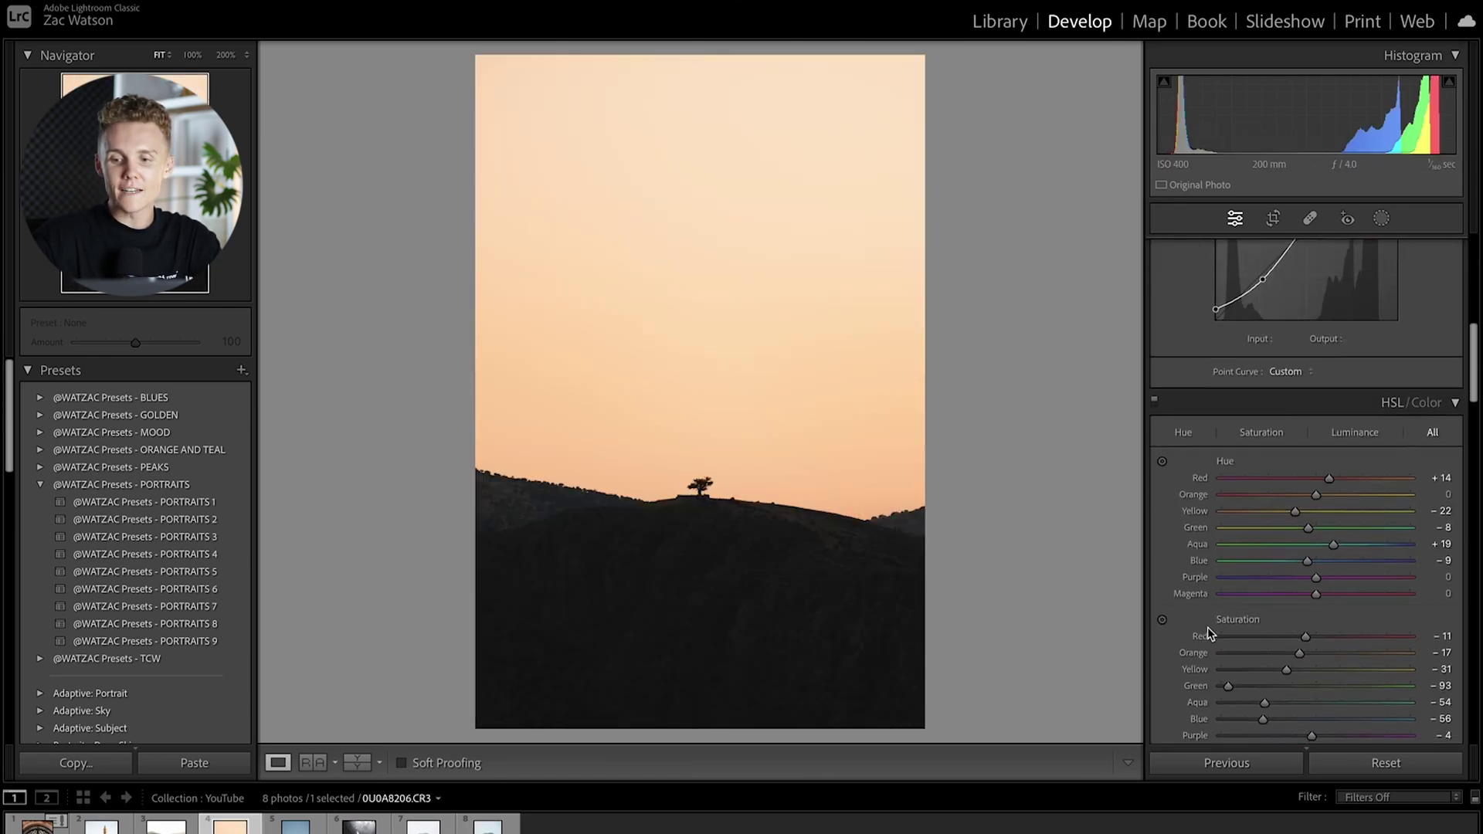
{"action": "scroll", "coordinate": [1319, 562], "scroll_direction": "down", "scroll_amount": 3}
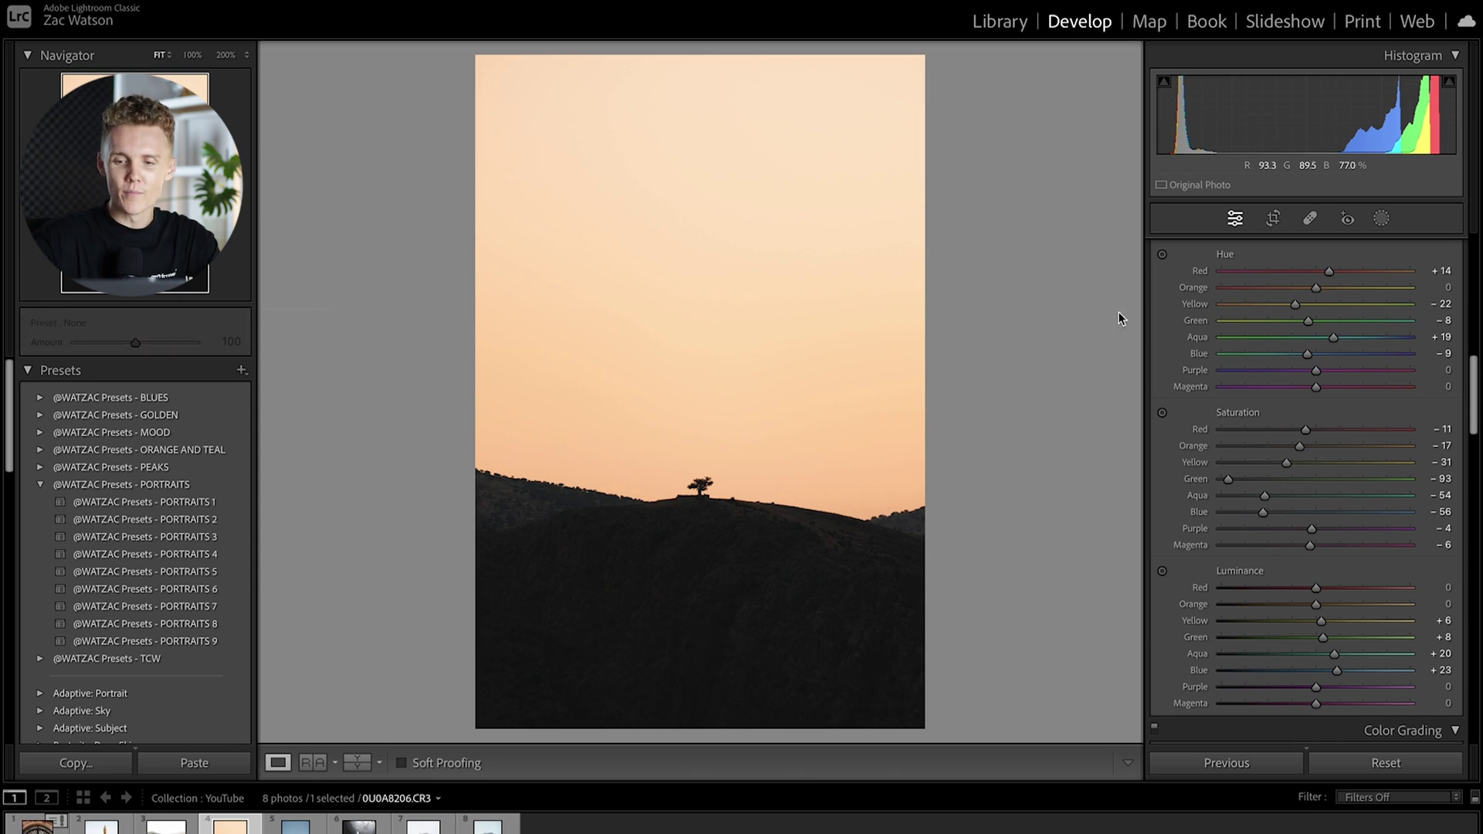
{"action": "left_click", "coordinate": [1163, 415]}
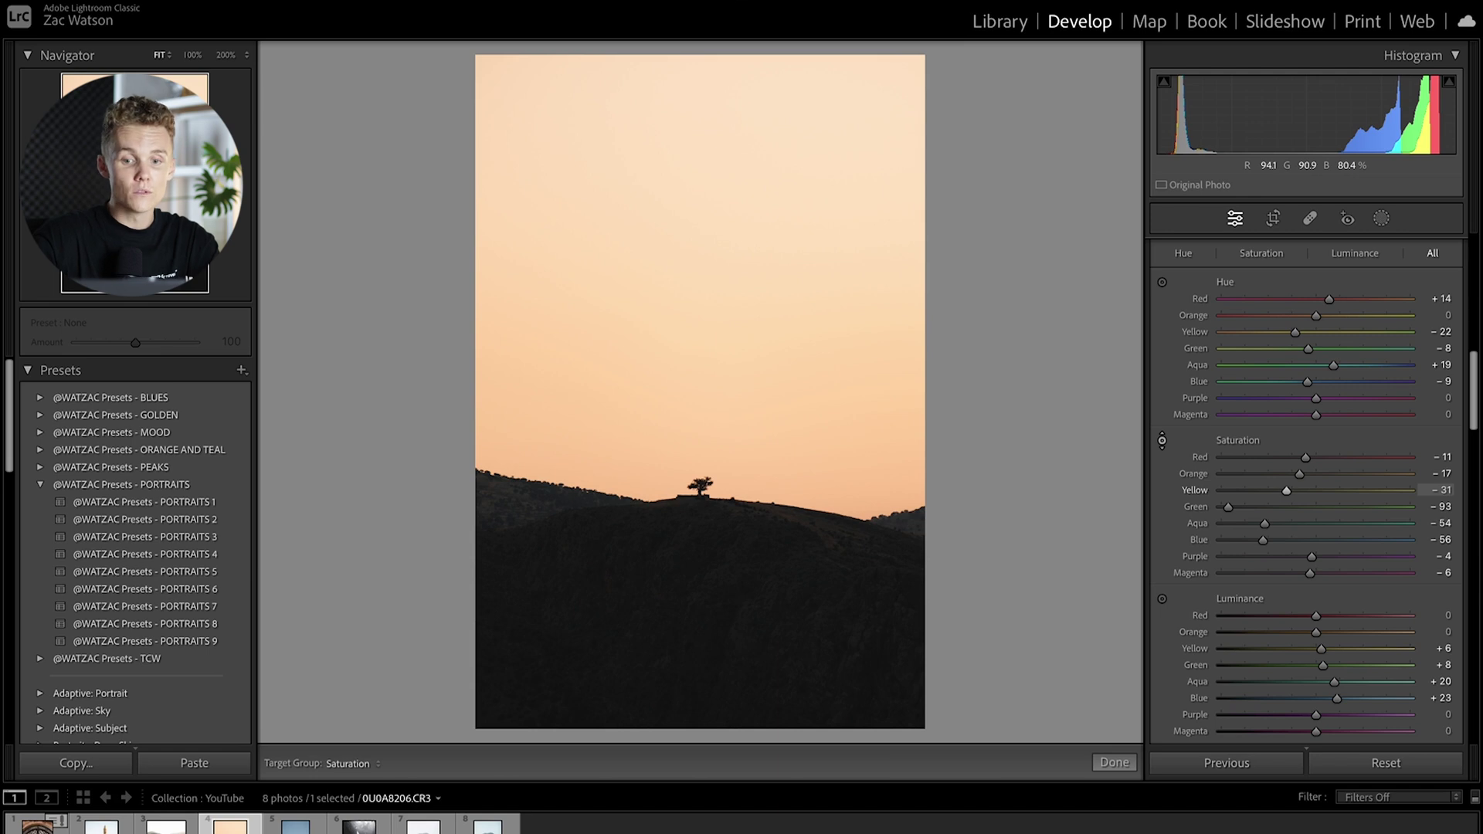
{"action": "key", "text": "Down"}
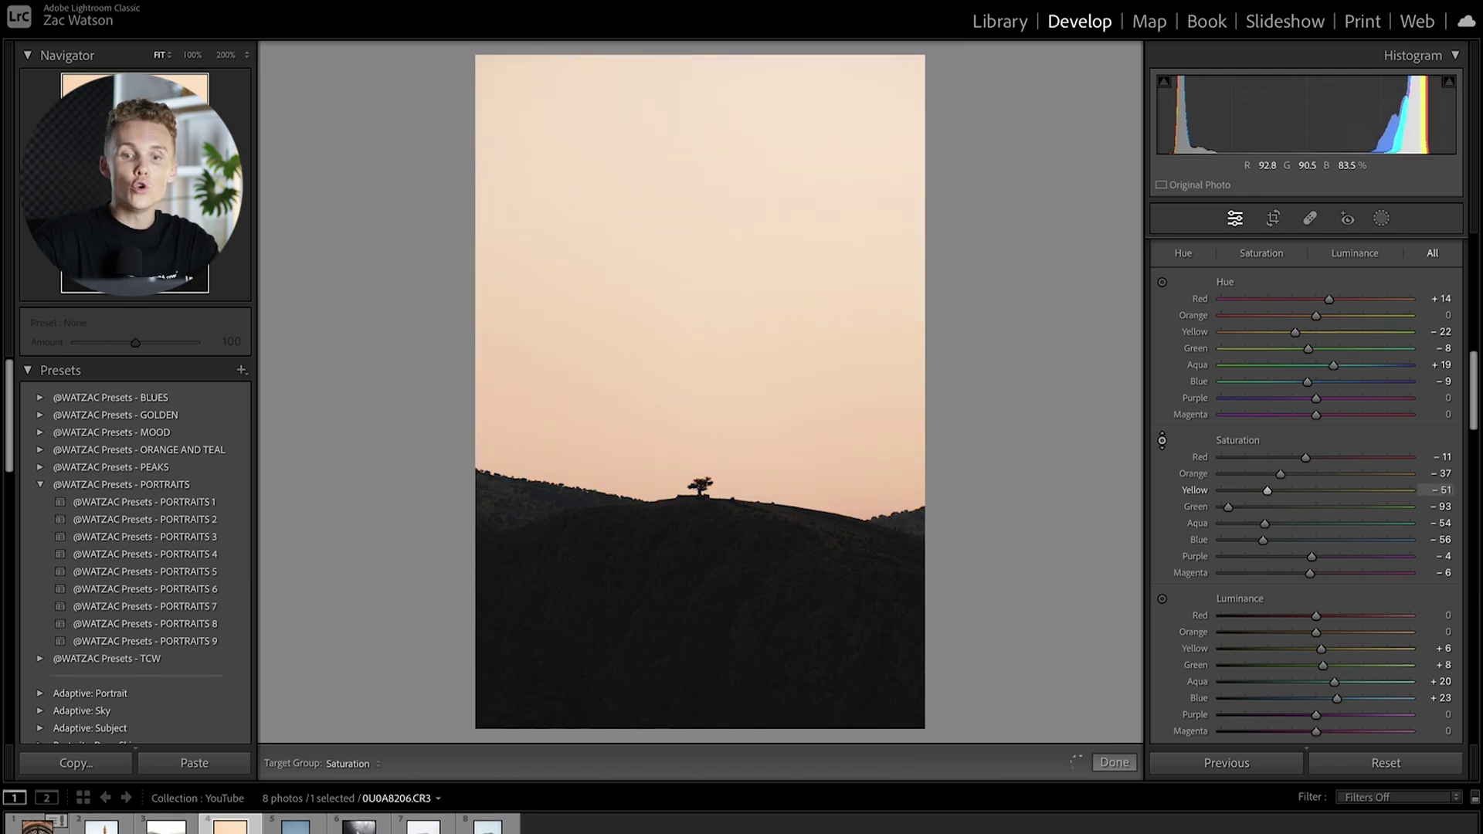
{"action": "key", "text": "Up"}
{"action": "key", "text": "Up"}
{"action": "key", "text": "Up"}
{"action": "key", "text": "Up"}
{"action": "key", "text": "Up"}
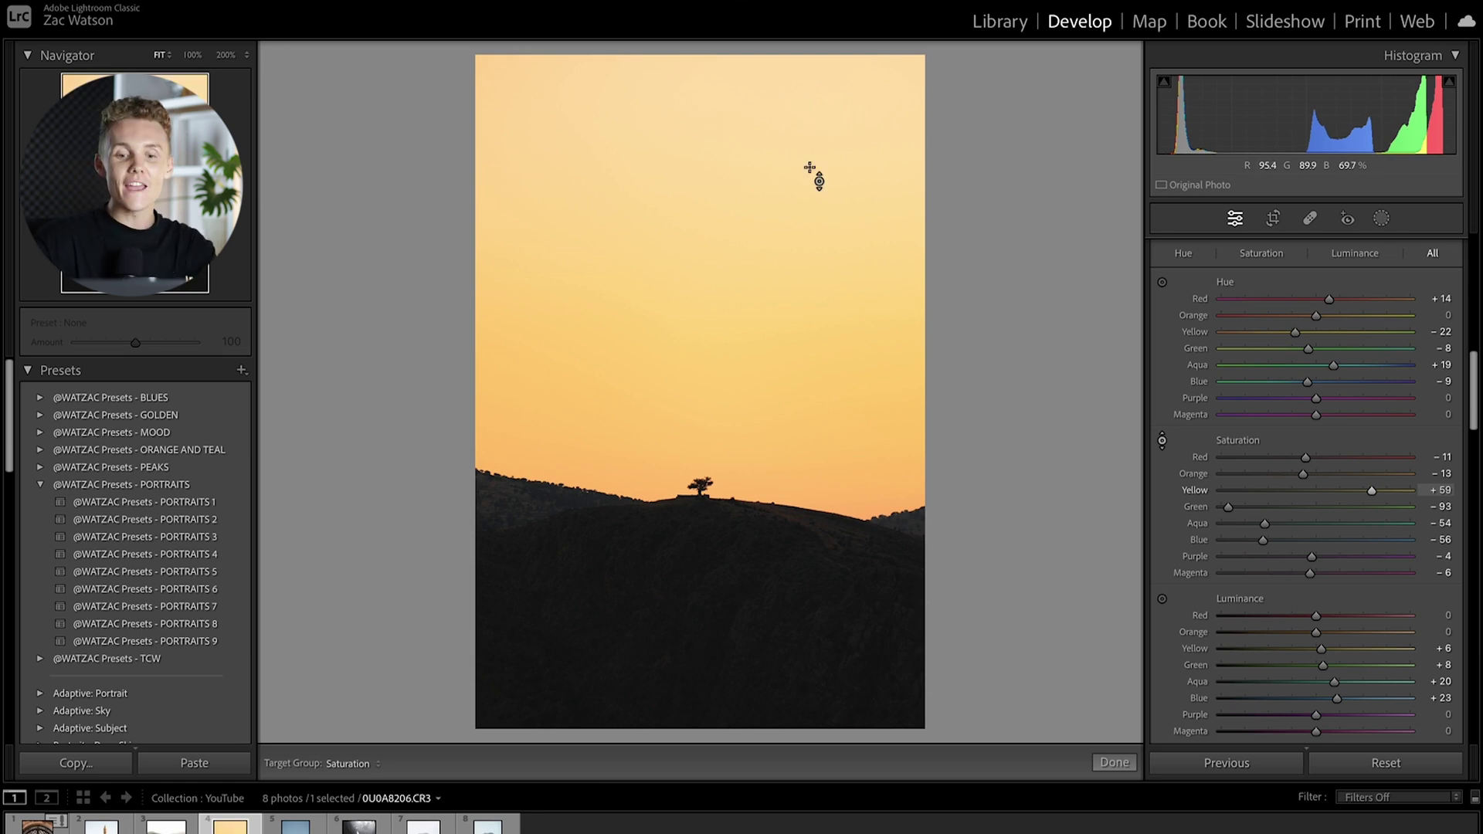
{"action": "key", "text": "ctrl+z"}
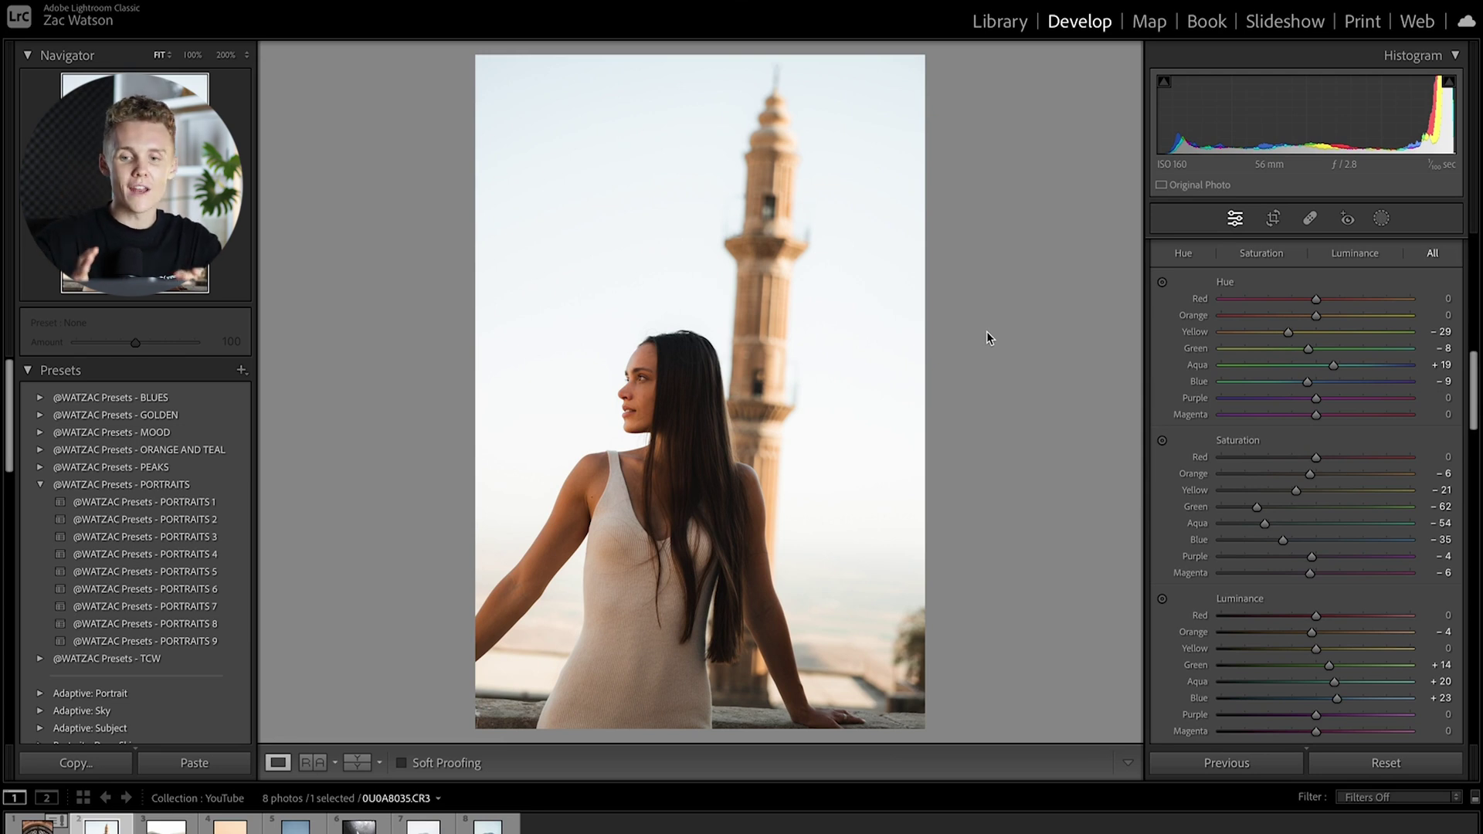
Draw the Straighten ruler along the tower's vertical line and apply the crop.
{"action": "left_click", "coordinate": [1273, 218]}
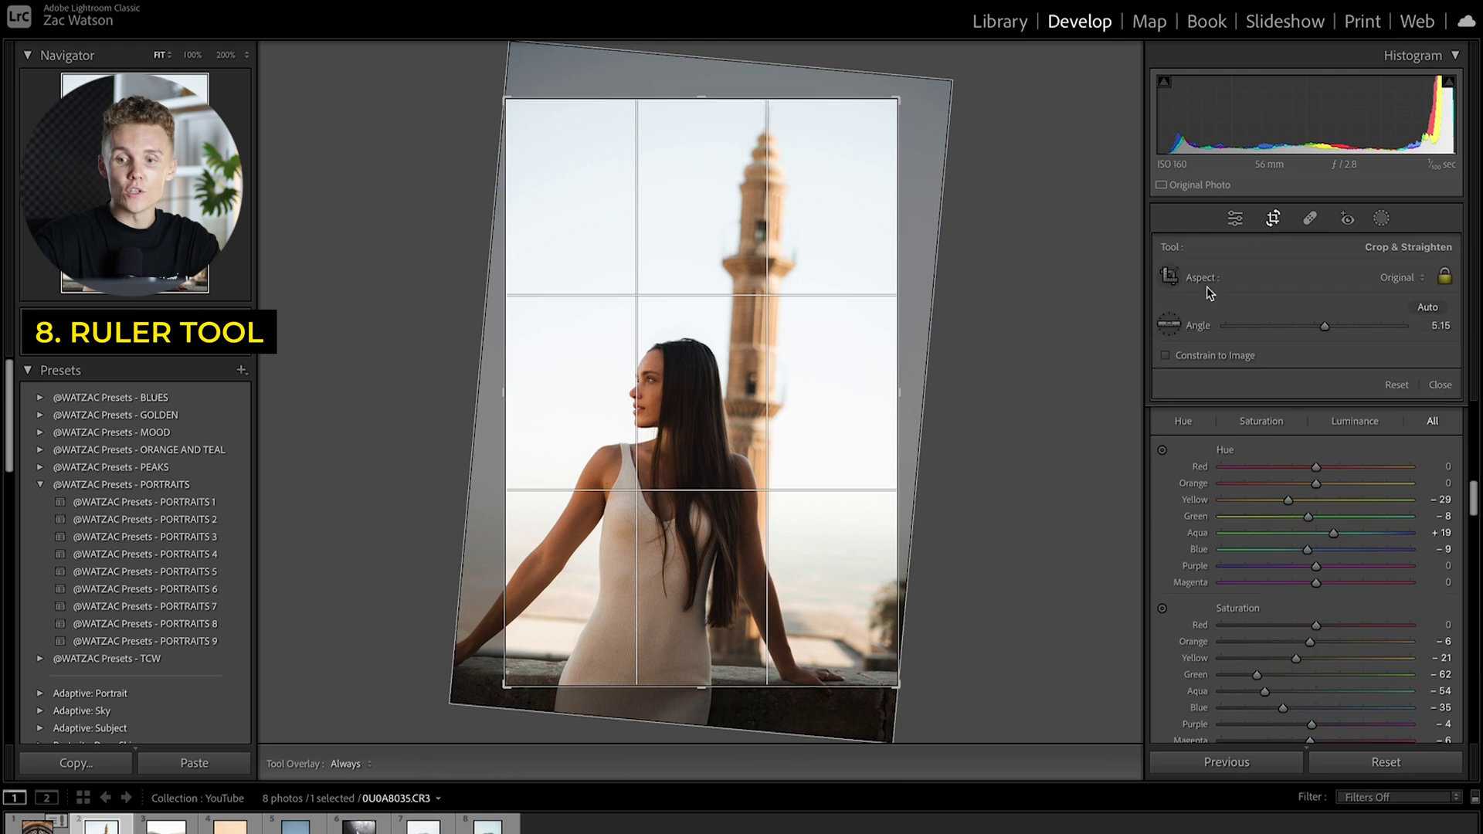
{"action": "left_click", "coordinate": [1170, 327]}
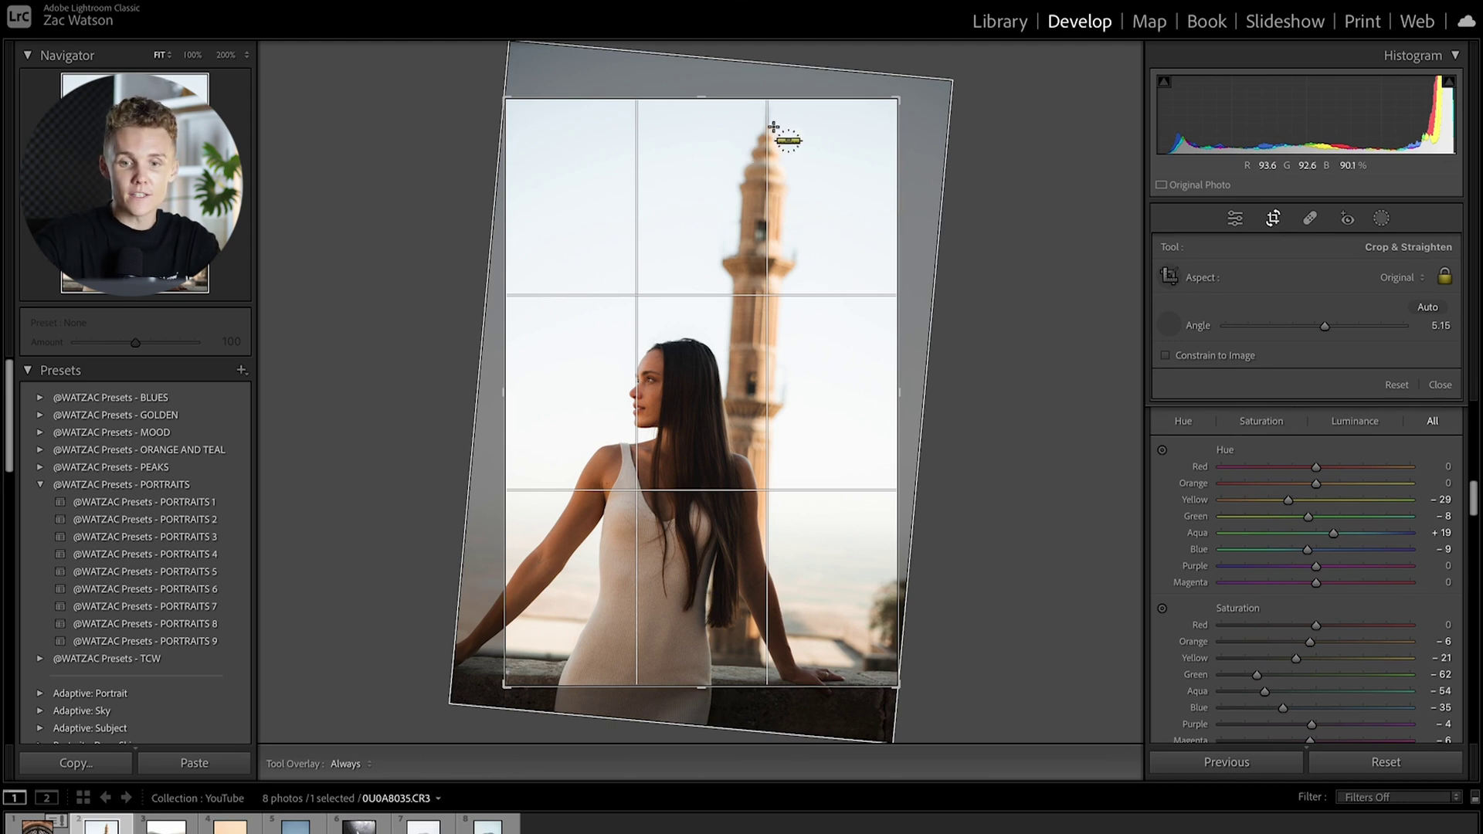
{"action": "left_click_drag", "start_coordinate": [769, 106], "coordinate": [736, 649]}
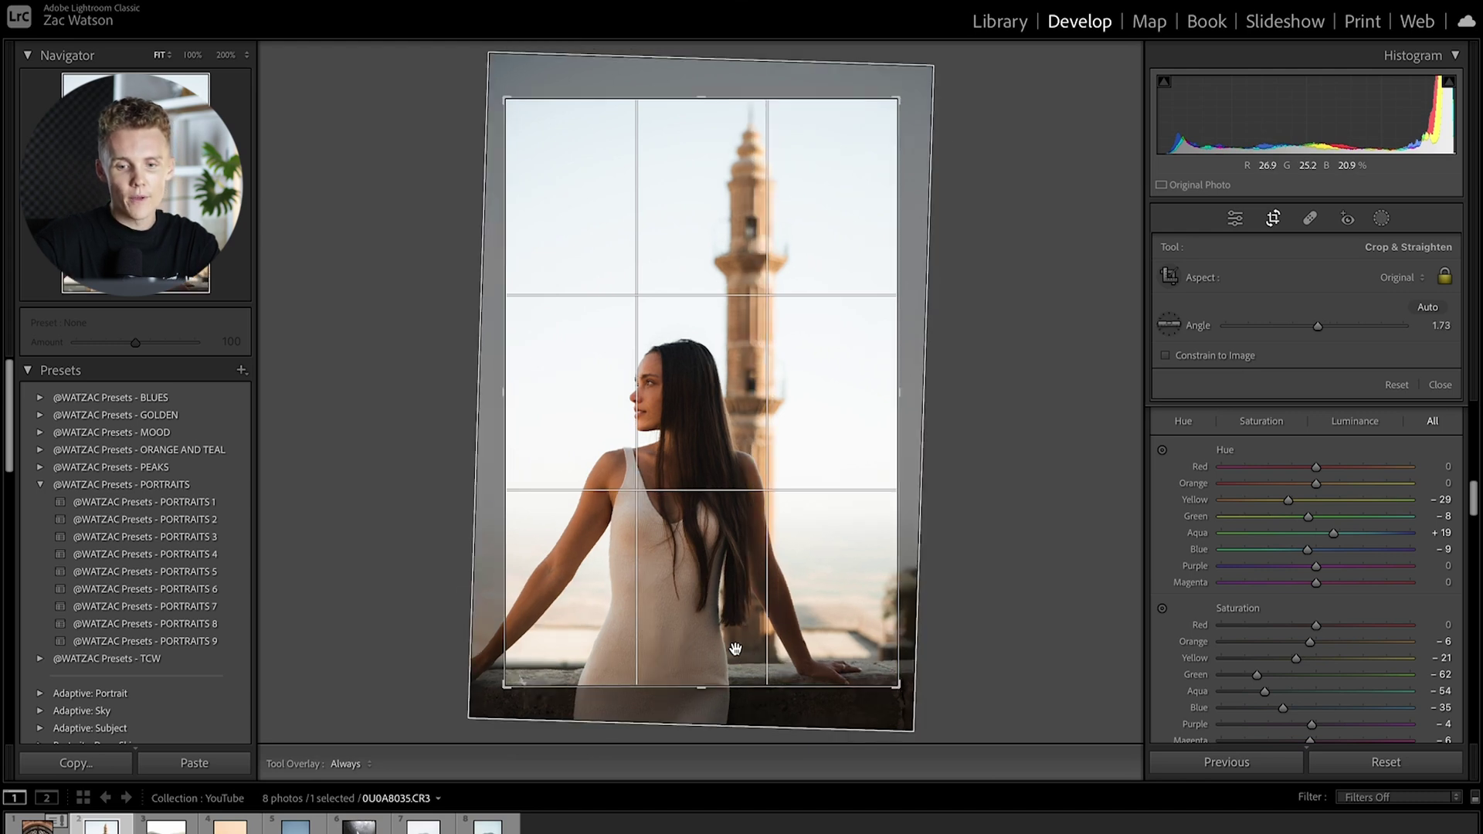
{"action": "key", "text": "Return"}
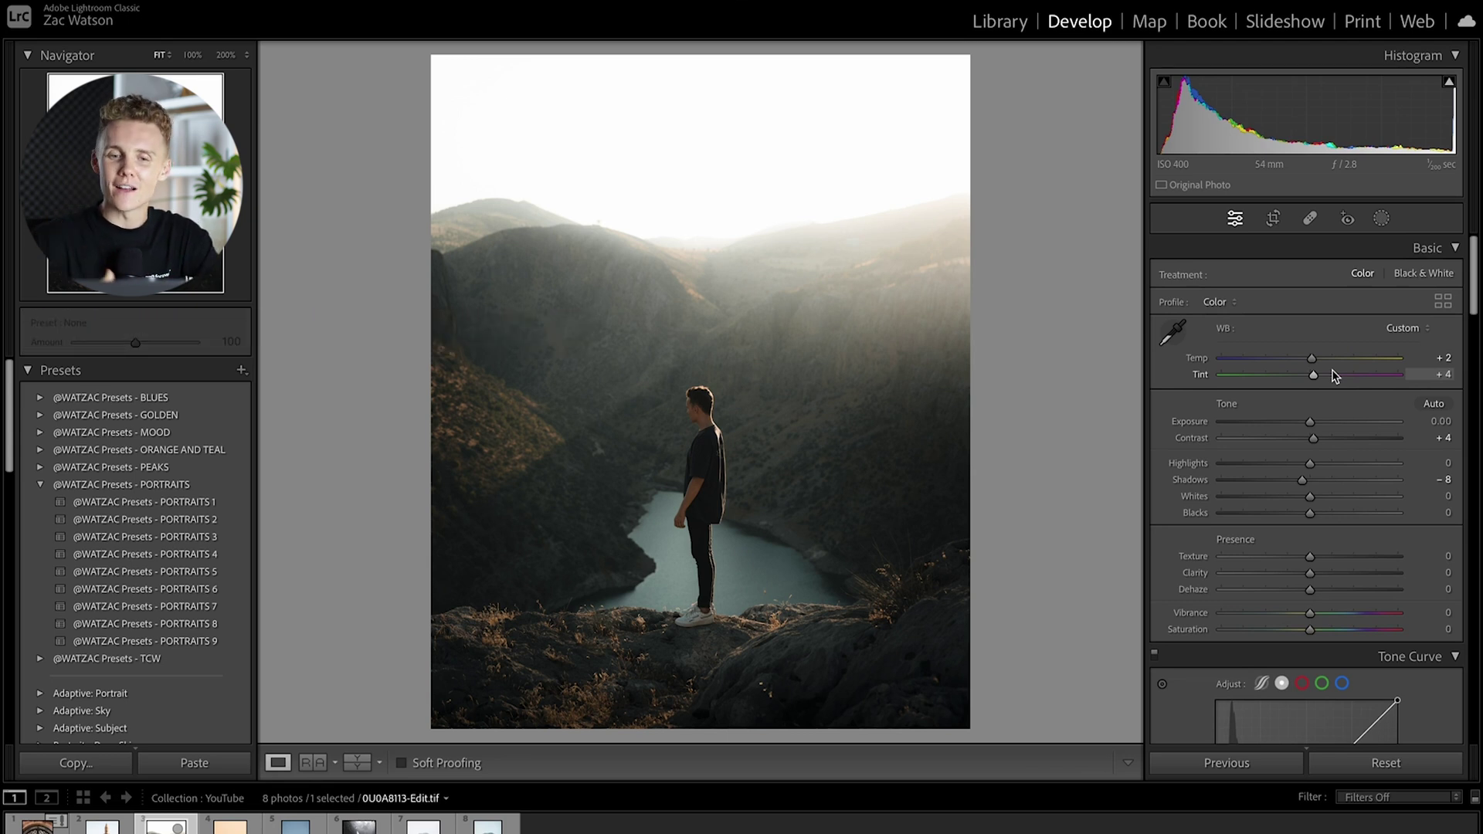
Adjust the lake photo's Transform Aspect slider, leaving it back at 0.
{"action": "scroll", "coordinate": [1311, 564], "scroll_direction": "down", "scroll_amount": 15}
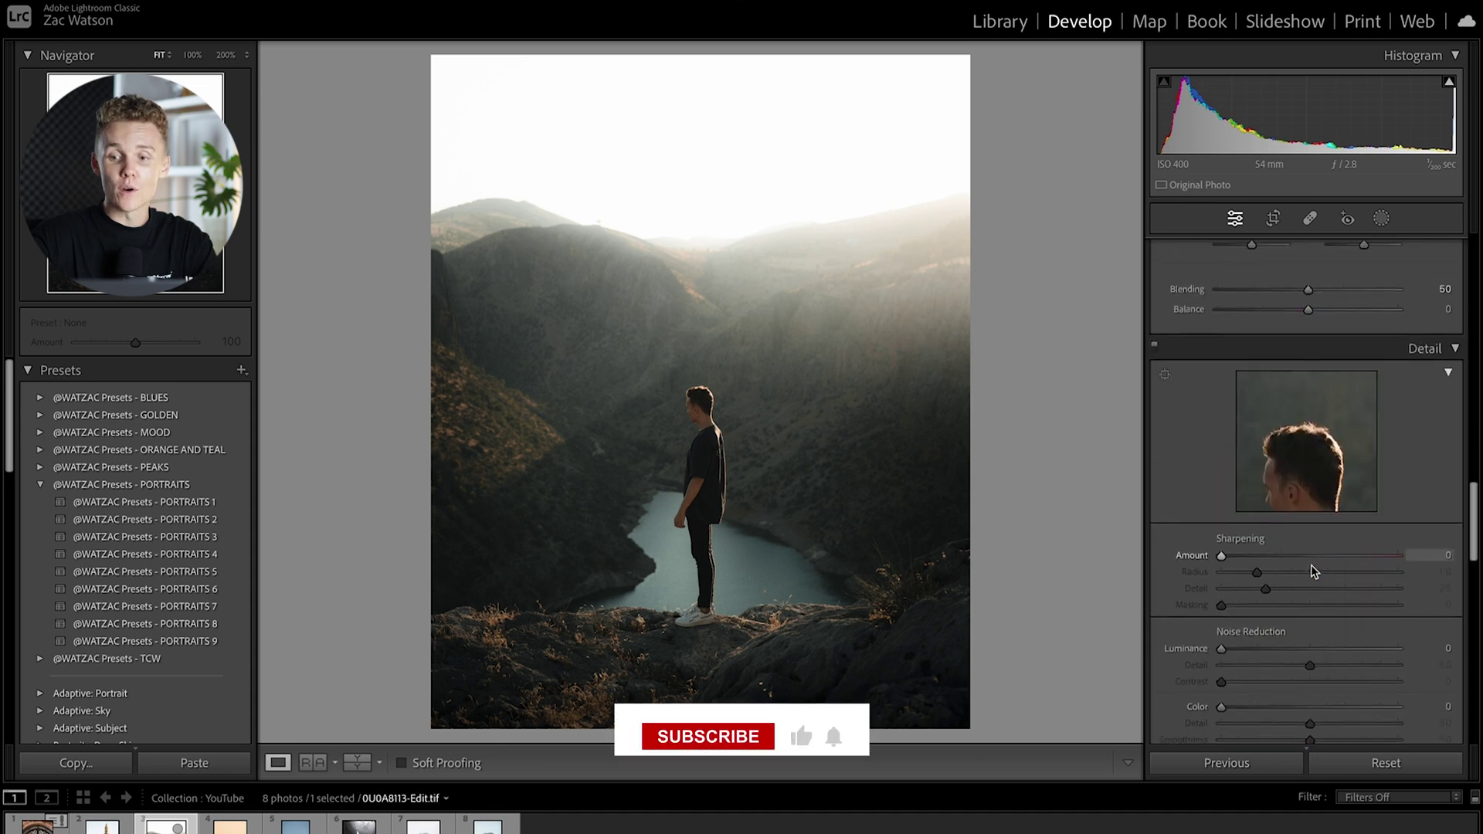
{"action": "scroll", "coordinate": [1310, 564], "scroll_direction": "down", "scroll_amount": 5}
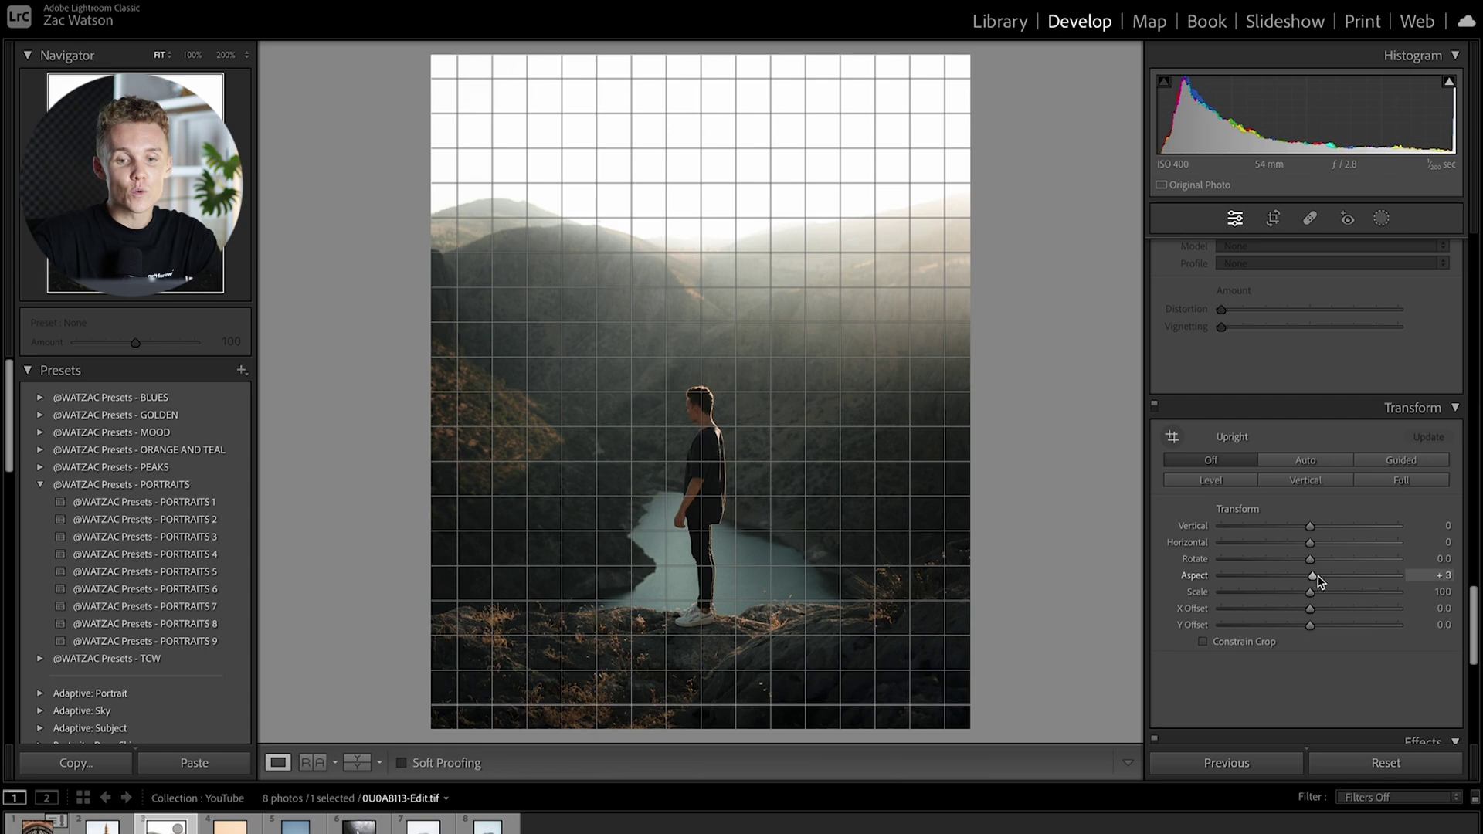
{"action": "mouse_move", "coordinate": [1313, 581]}
{"action": "left_mouse_down"}
{"action": "mouse_move", "coordinate": [1404, 588]}
{"action": "mouse_move", "coordinate": [1230, 598]}
{"action": "mouse_move", "coordinate": [1400, 587]}
{"action": "mouse_move", "coordinate": [1310, 579]}
{"action": "left_mouse_up"}
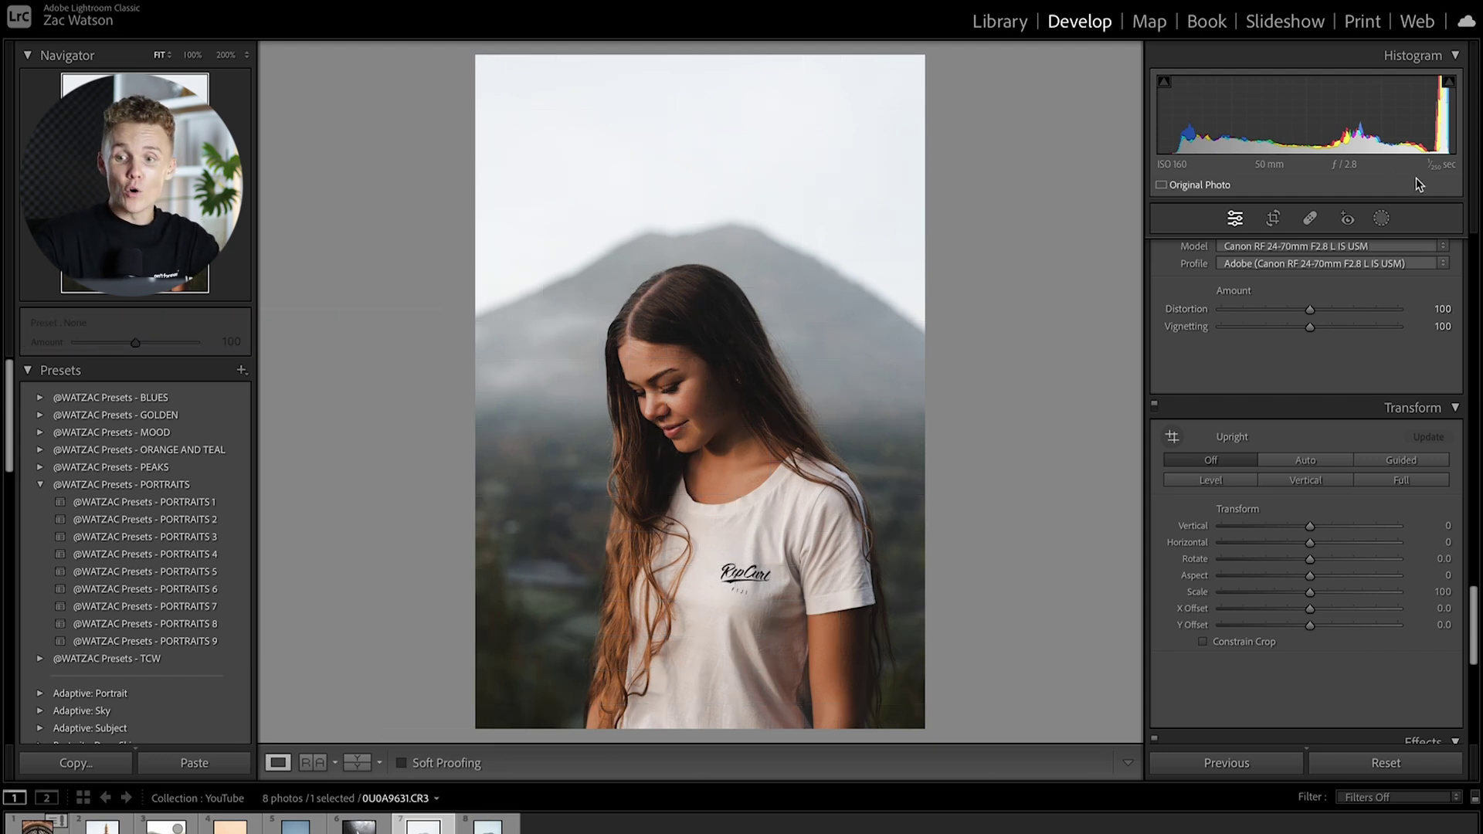
Create a Person 1 mask with only Hair checked.
{"action": "left_click", "coordinate": [1381, 219]}
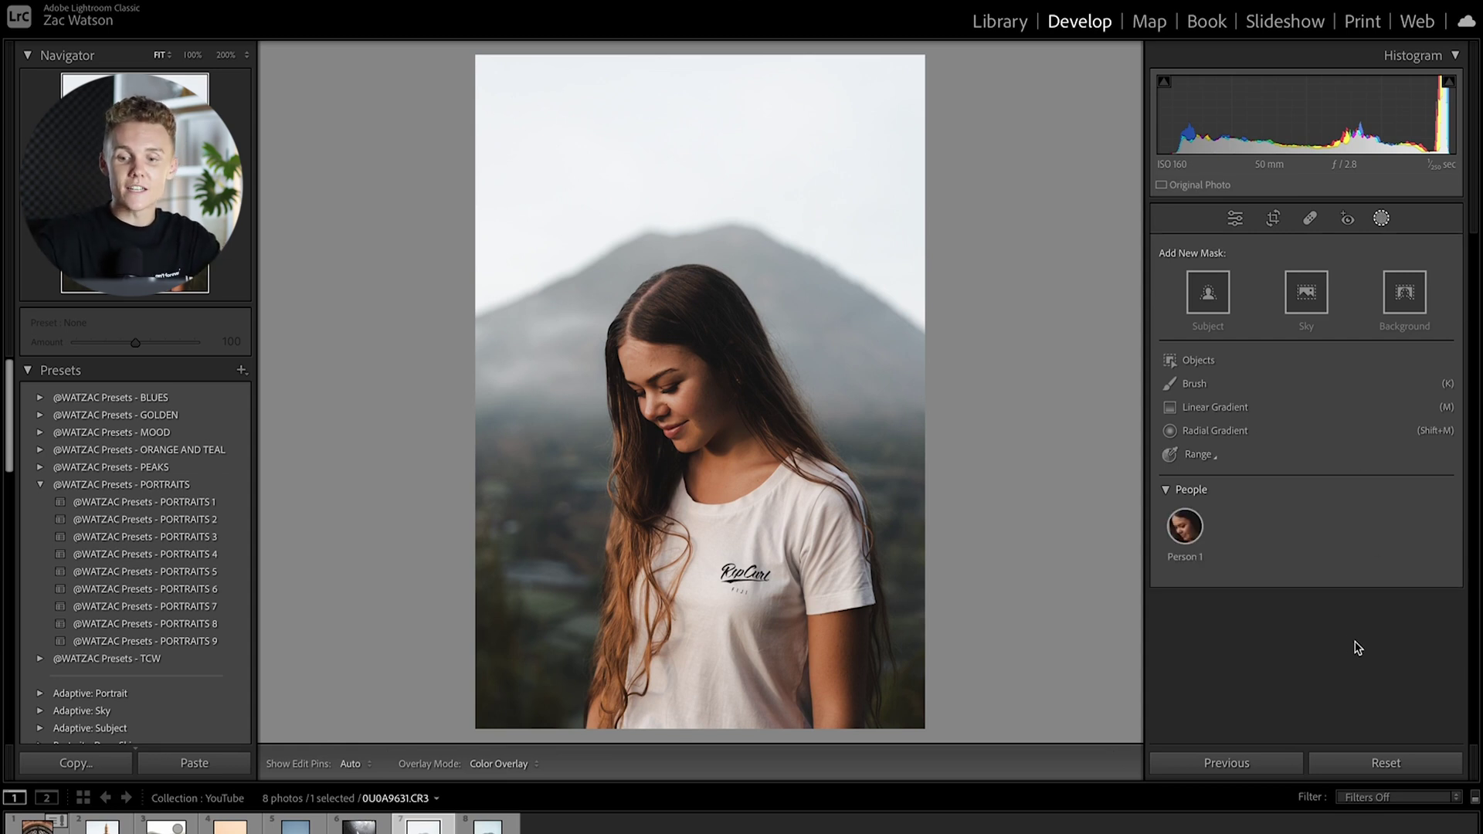
{"action": "left_click", "coordinate": [1194, 530]}
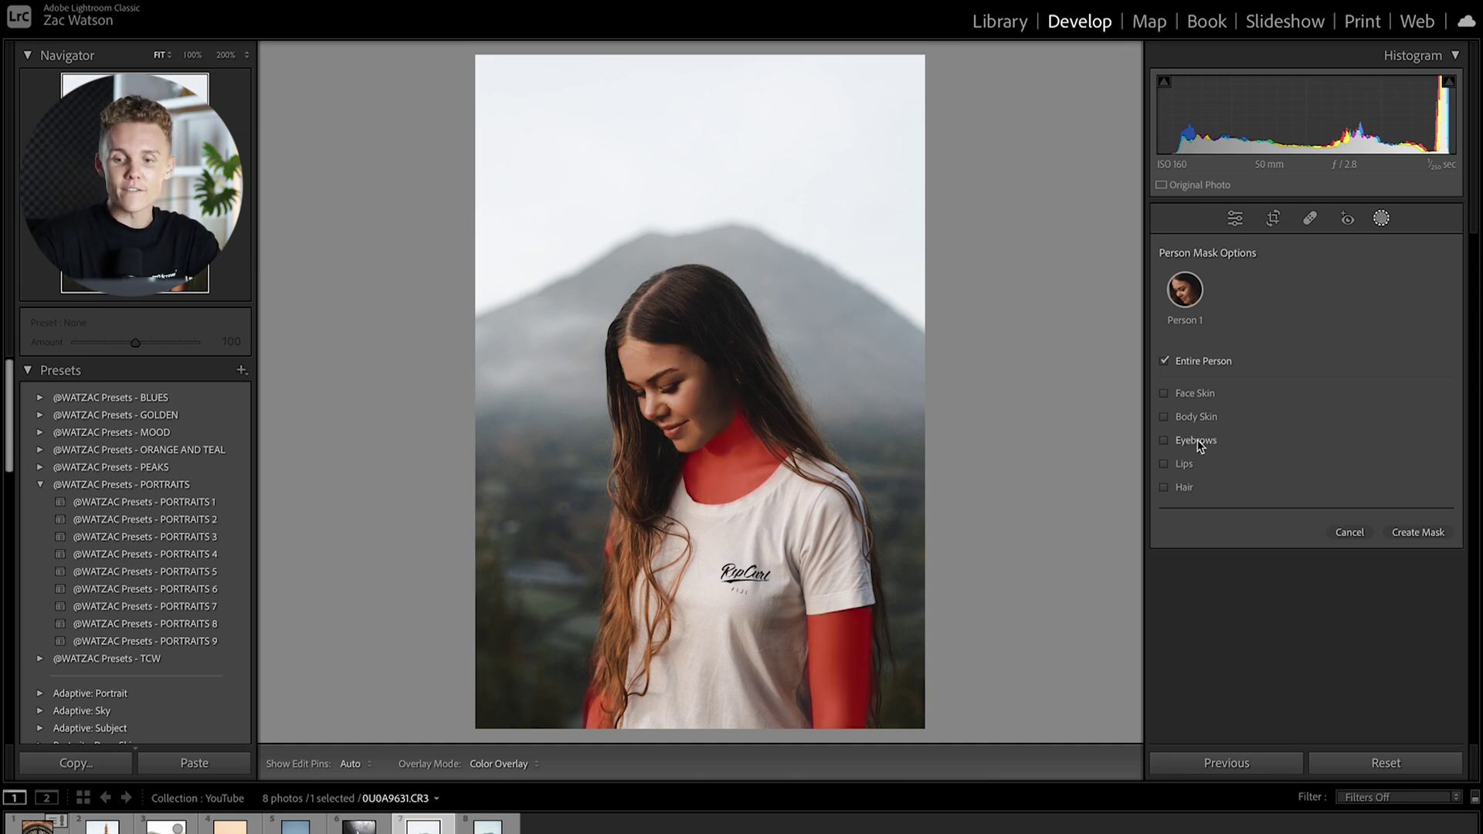
{"action": "left_click", "coordinate": [1182, 488]}
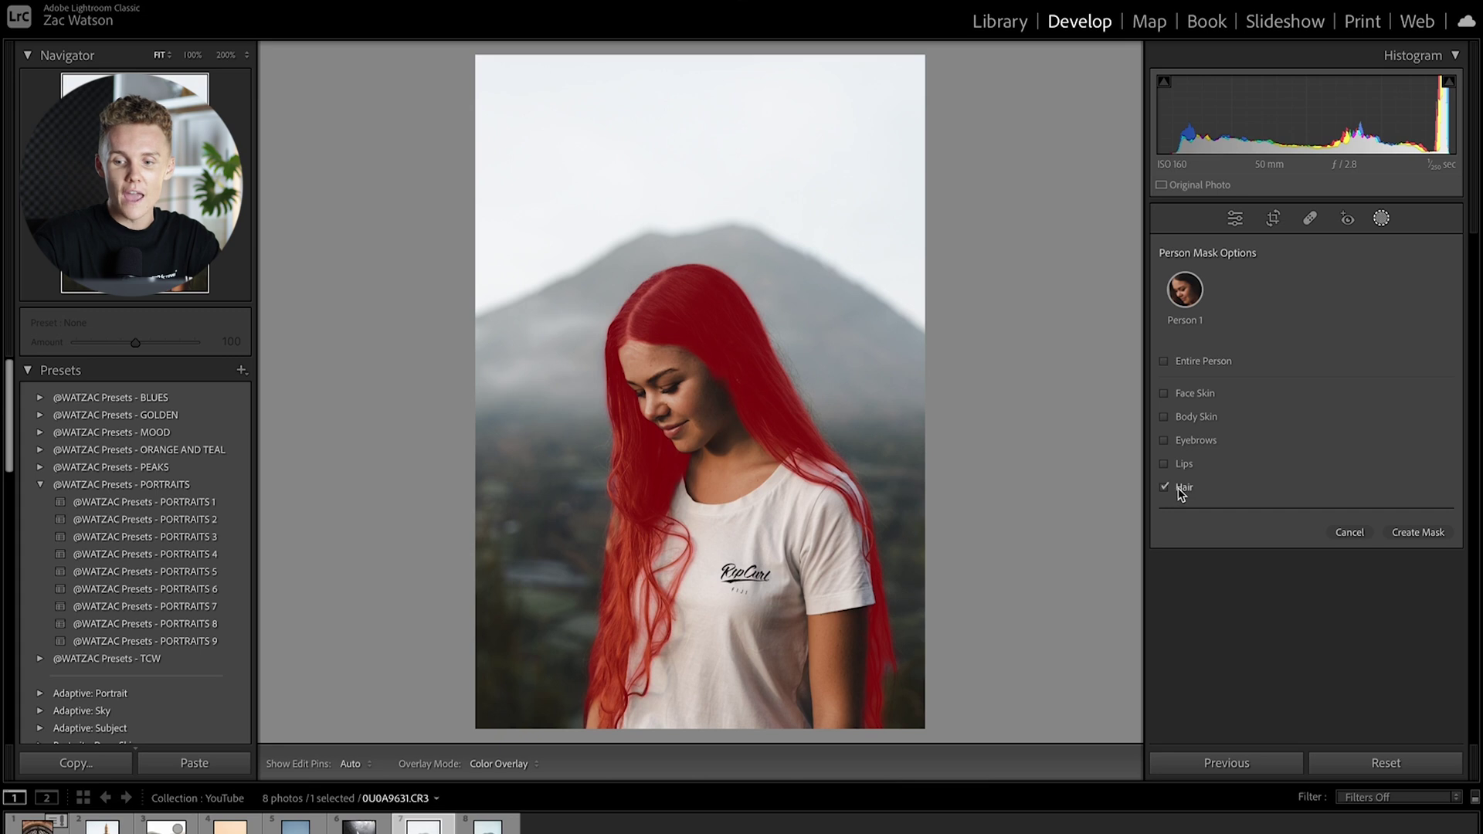
{"action": "left_click", "coordinate": [1417, 532]}
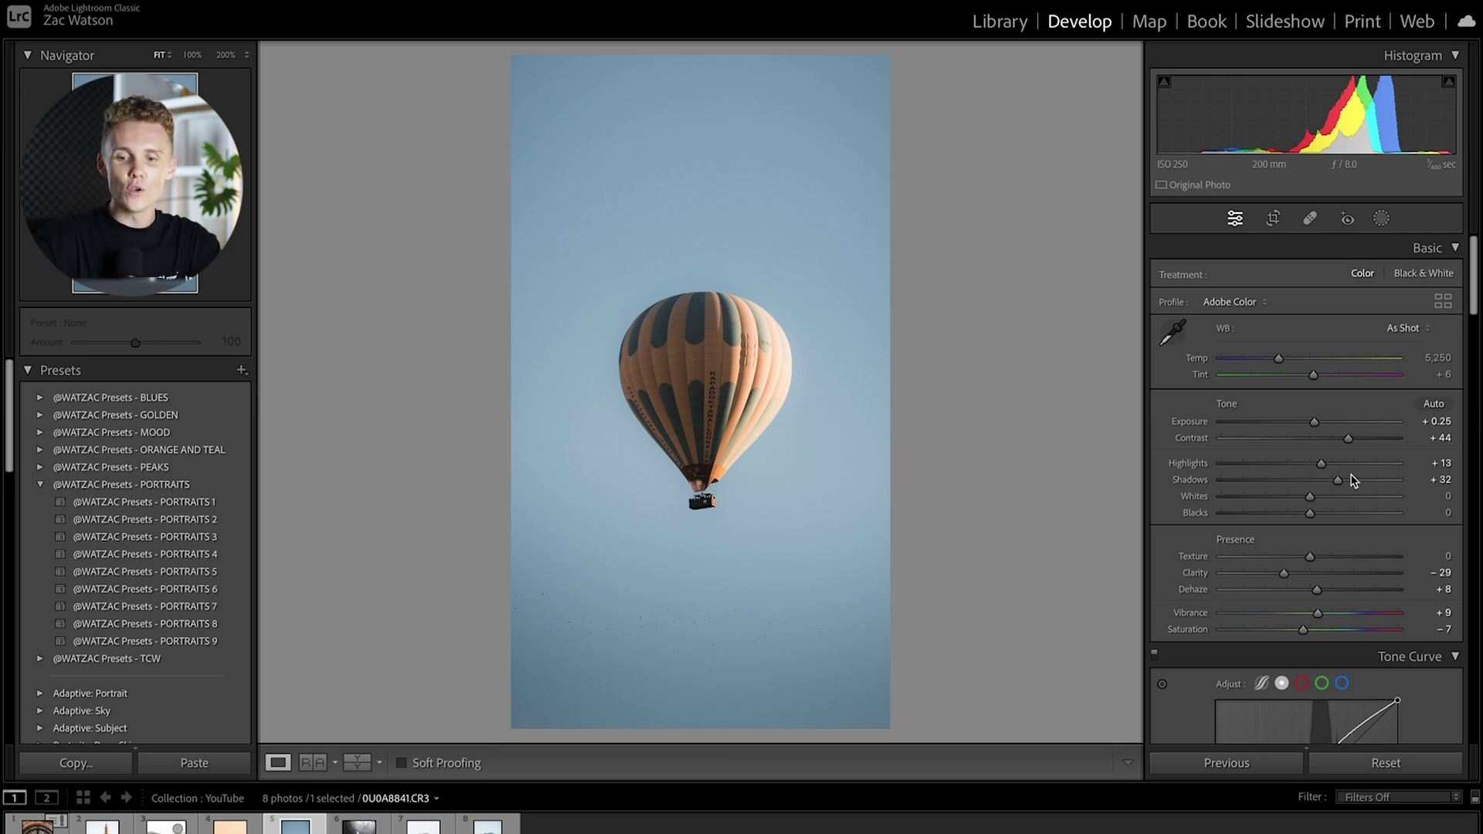
Add a light film grain to the balloon photo with the Effects panel's Grain Amount slider.
{"action": "scroll", "coordinate": [1275, 673], "scroll_direction": "down", "scroll_amount": 15}
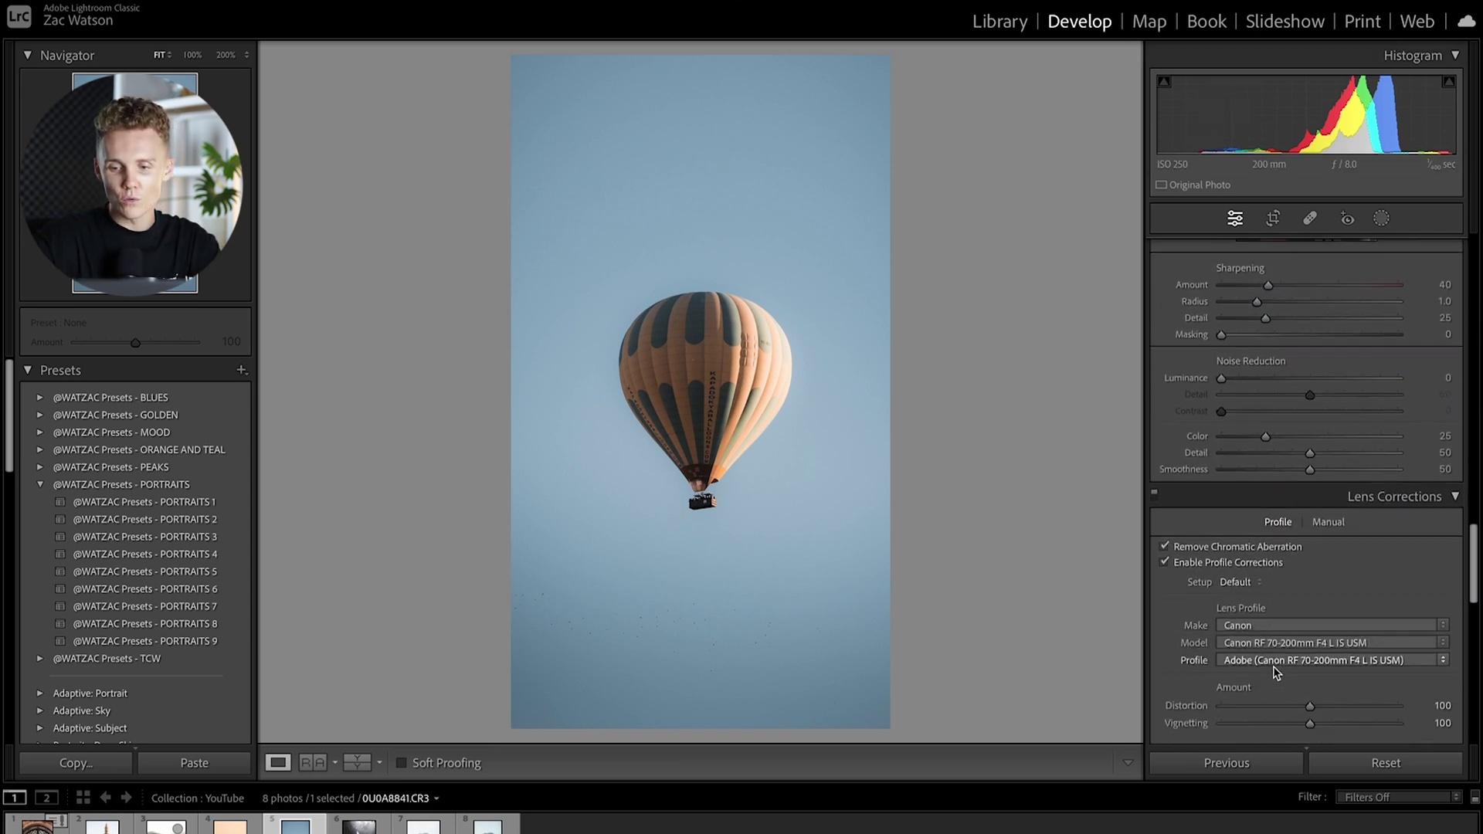
{"action": "scroll", "coordinate": [1274, 656], "scroll_direction": "down", "scroll_amount": 5}
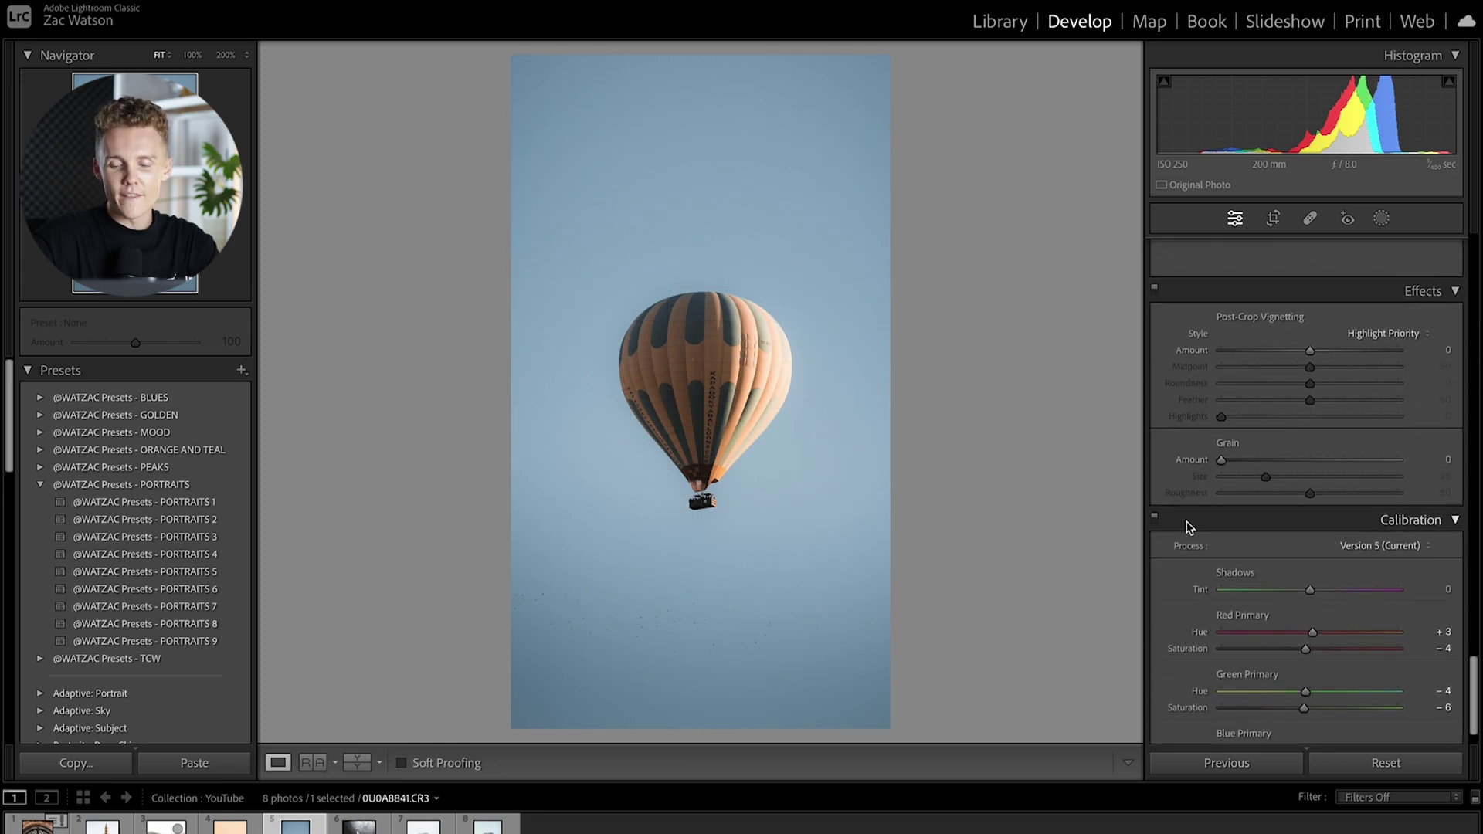
{"action": "scroll", "coordinate": [1182, 520], "scroll_direction": "up", "scroll_amount": 2}
{"action": "left_click_drag", "start_coordinate": [1221, 534], "coordinate": [1233, 535]}
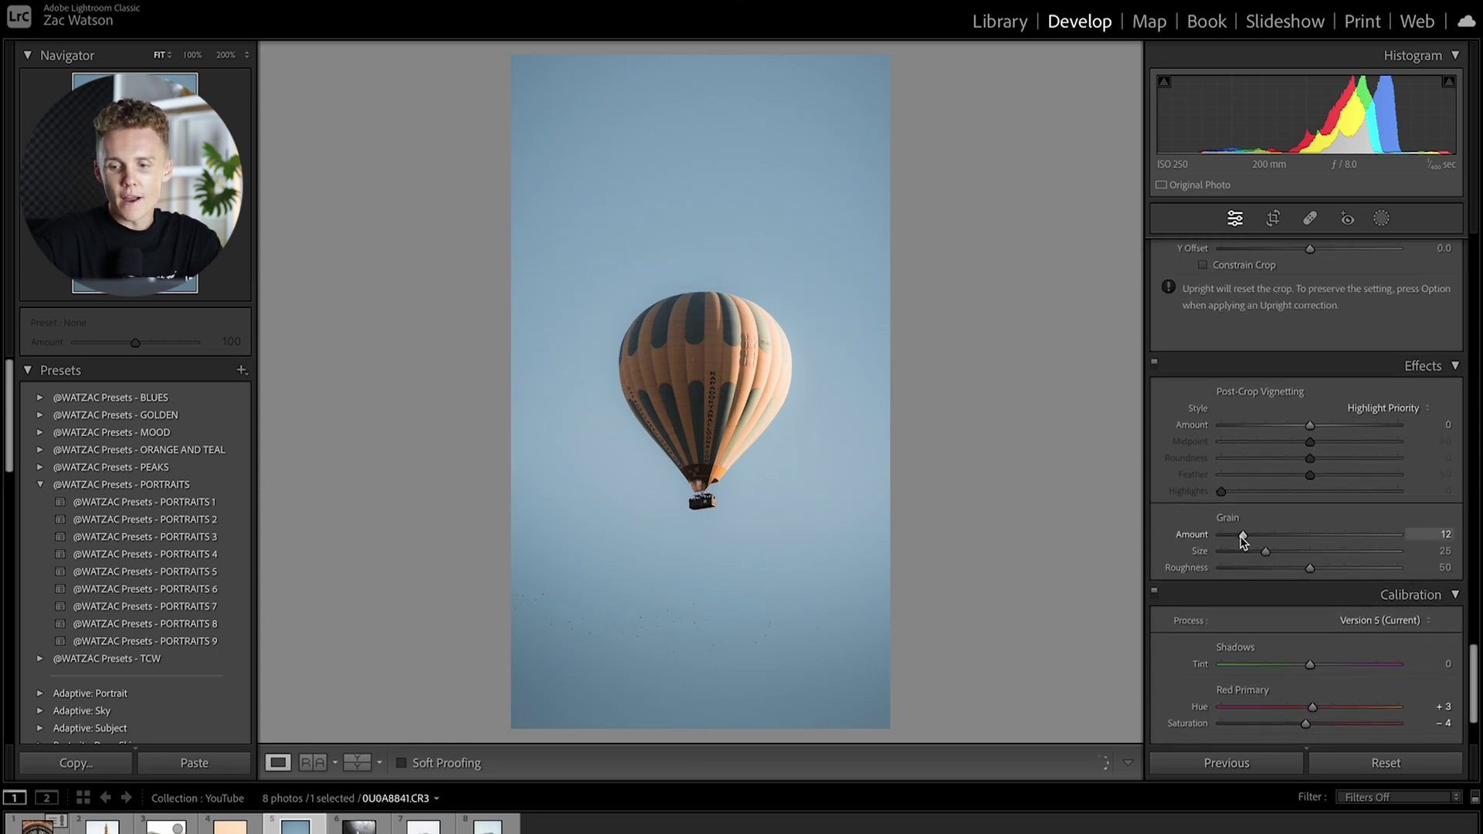